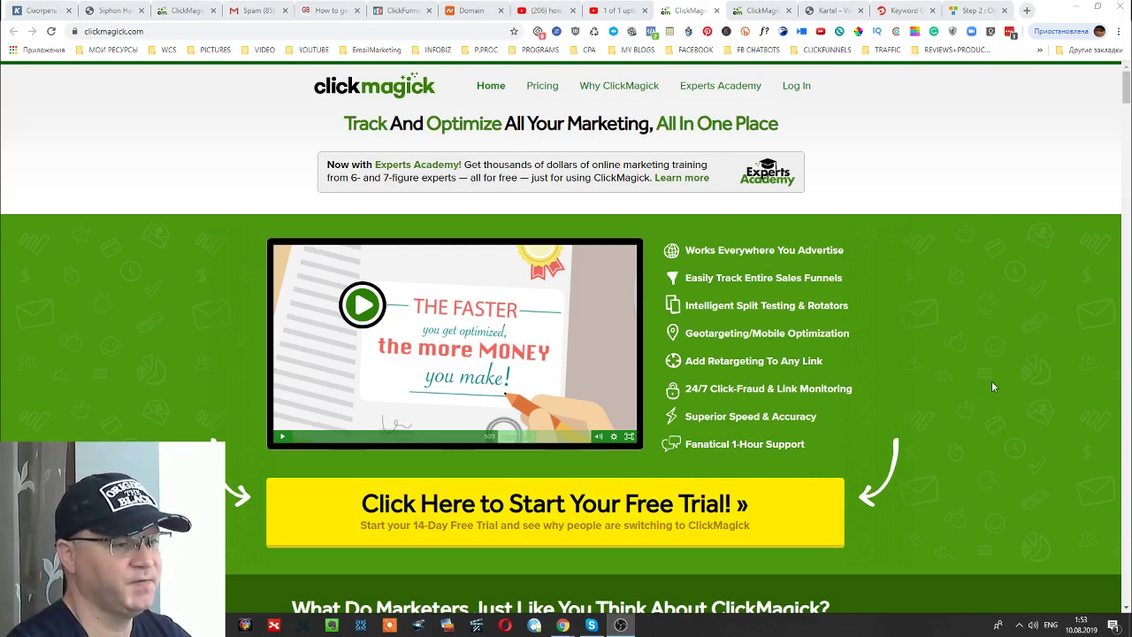
# Return to the ClickMagick homepage and bring up options for the CLICKFUNNELS > SIPHONE FUNNEL > 01 - FREE ACCESS bookmark.
pyautogui.click(756, 13)
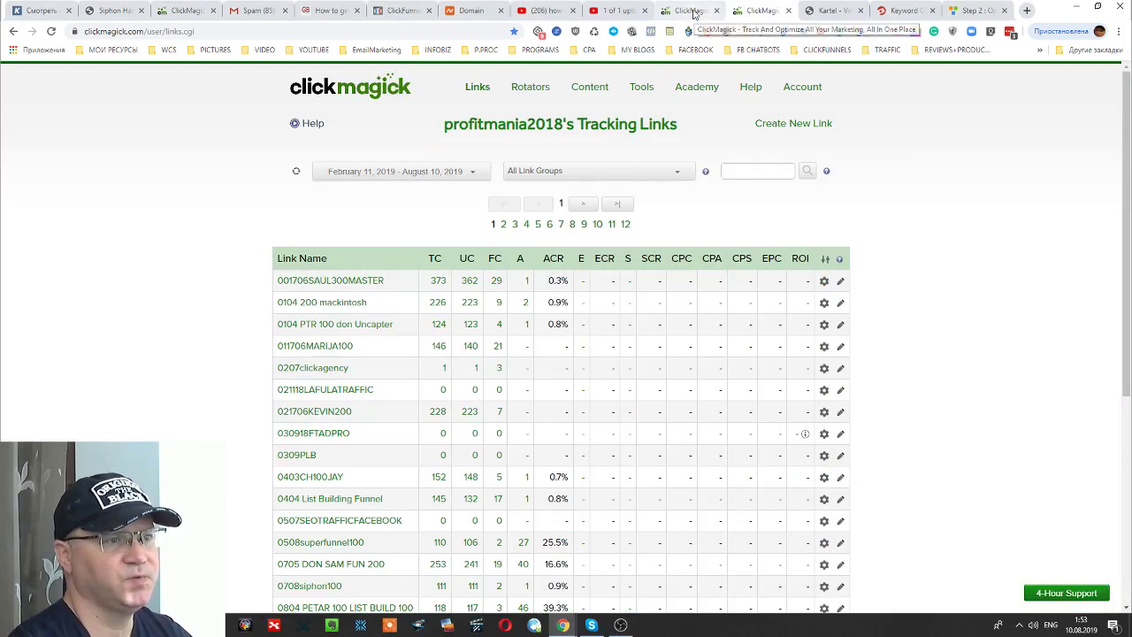
pyautogui.click(689, 10)
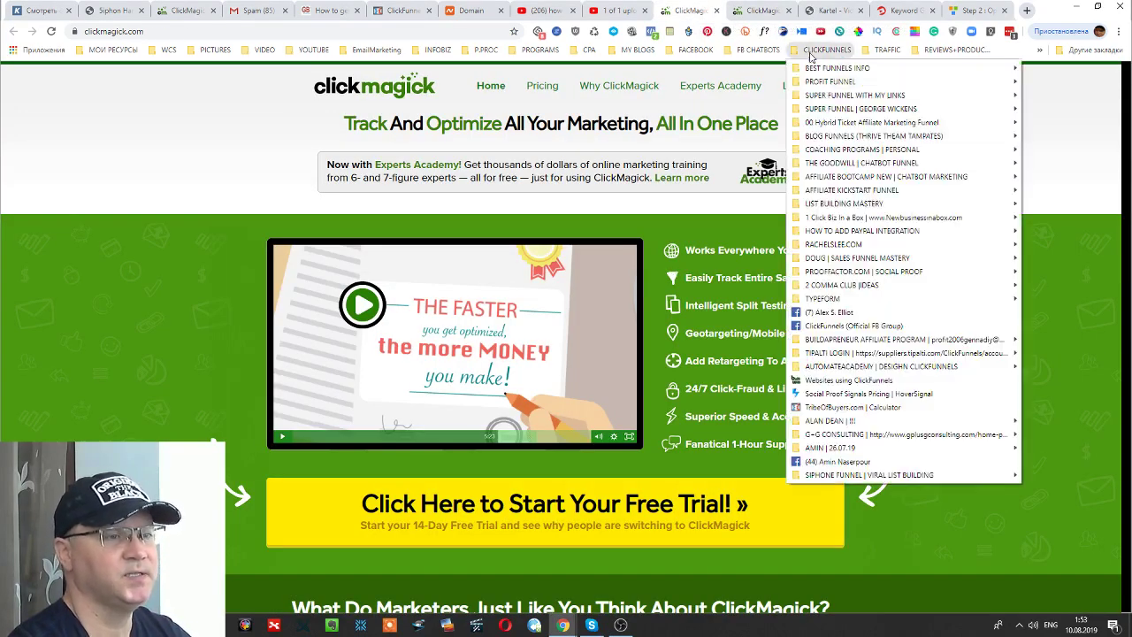
pyautogui.click(814, 50)
pyautogui.moveTo(812, 97)
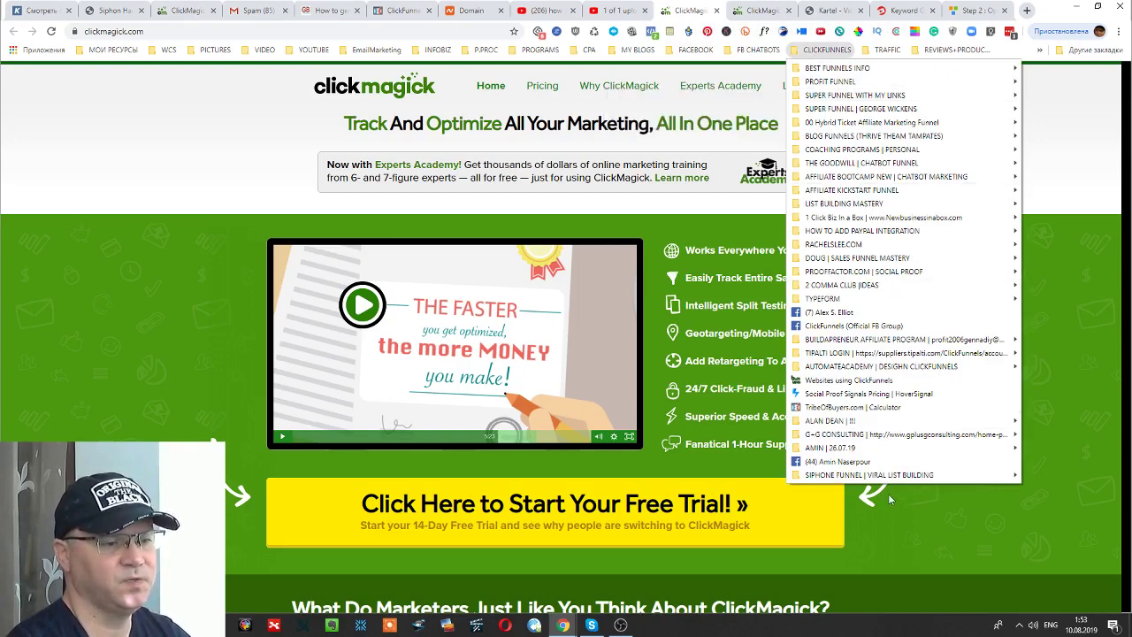
pyautogui.moveTo(889, 479)
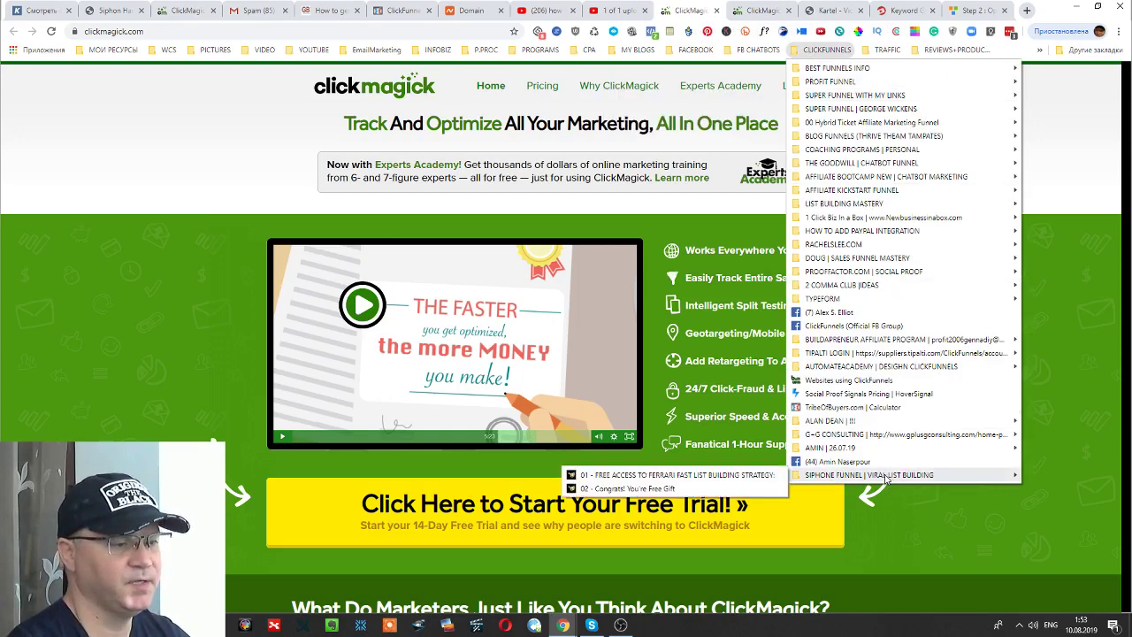
pyautogui.rightClick(651, 483)
# Open the free-access opt-in page in a new tab, copy its URL, then return to Tracking Links.
pyautogui.click(712, 269)
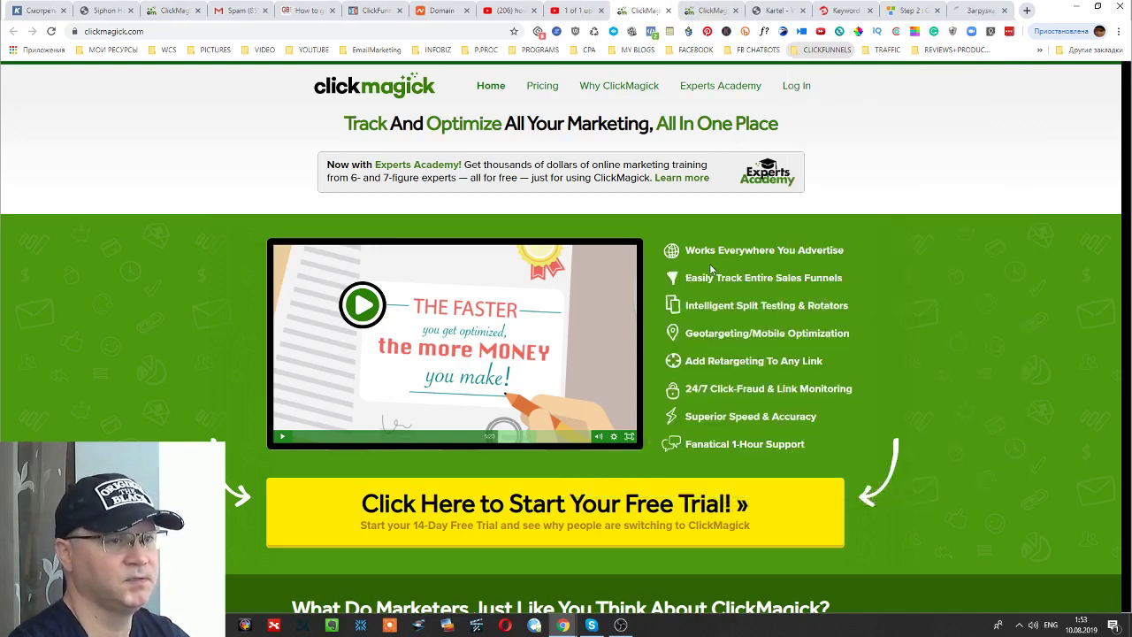
pyautogui.click(974, 12)
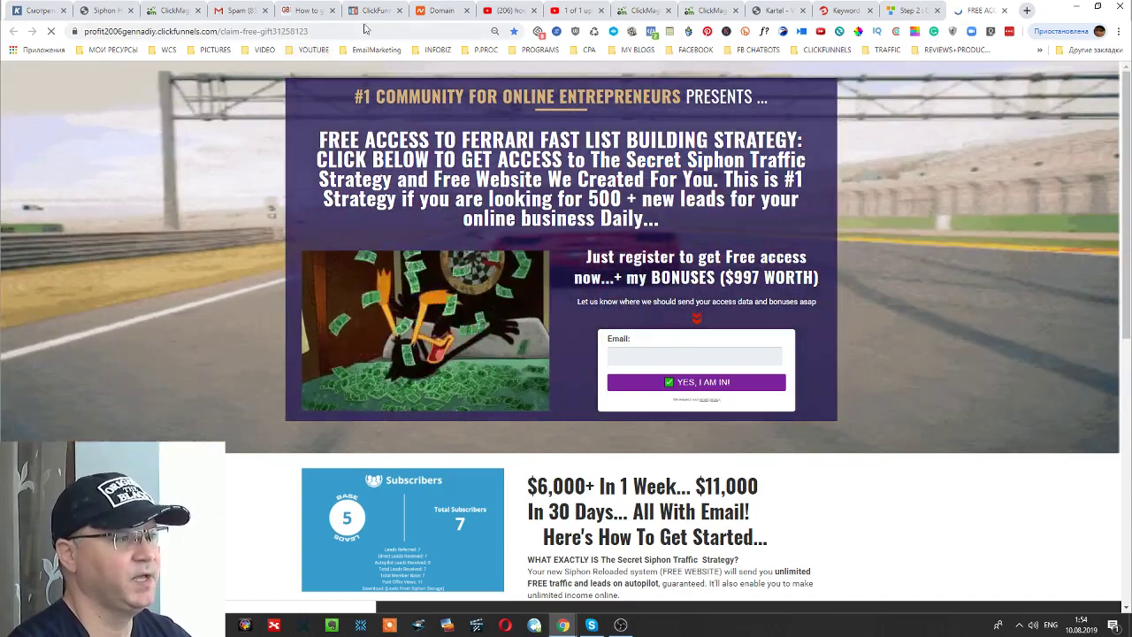
pyautogui.click(358, 27)
pyautogui.hotkey('ctrl', 'c')
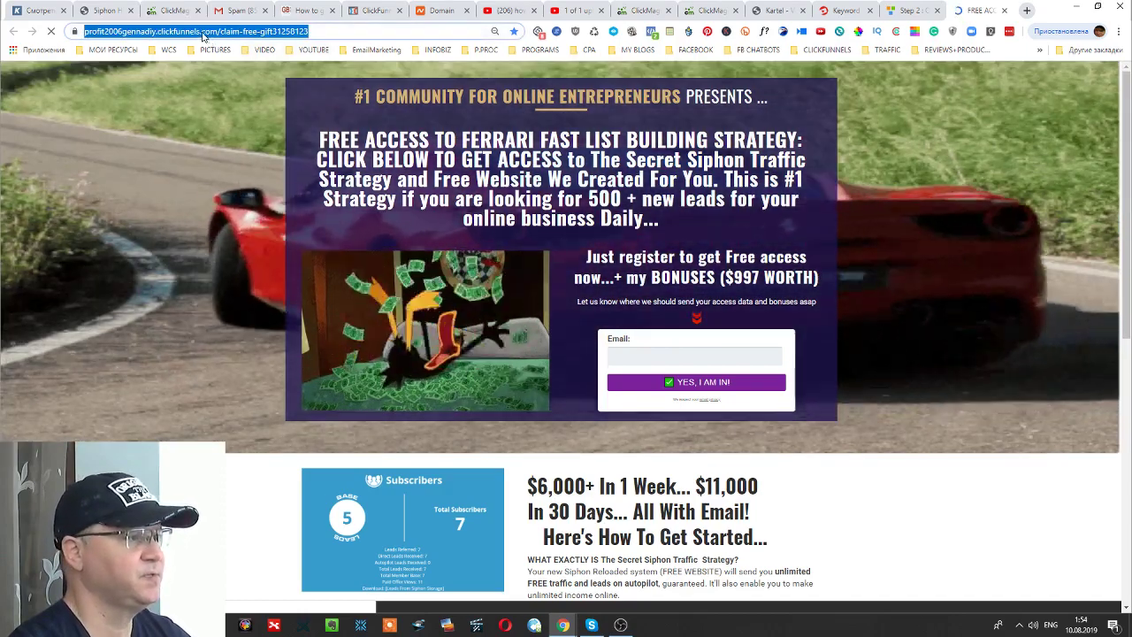
pyautogui.rightClick(203, 32)
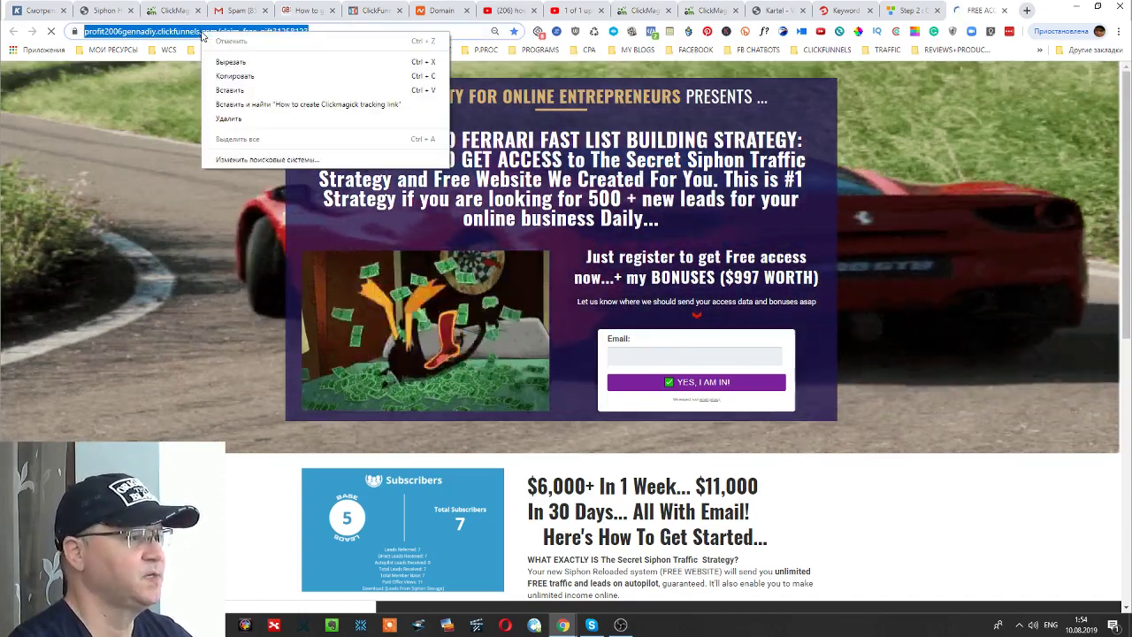
pyautogui.click(231, 76)
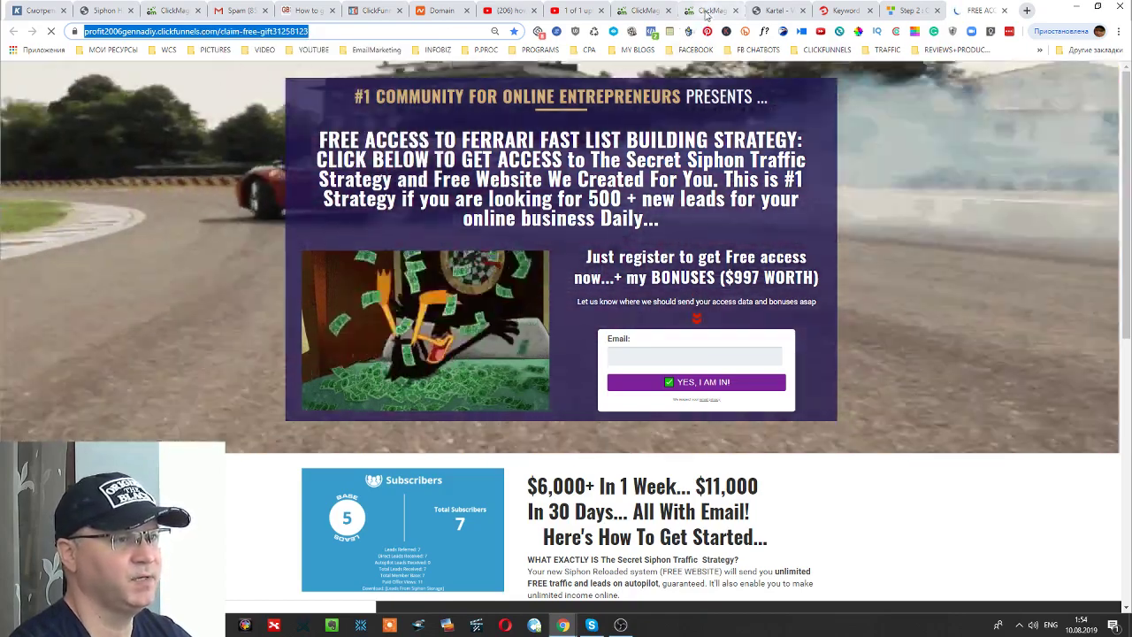
pyautogui.click(705, 12)
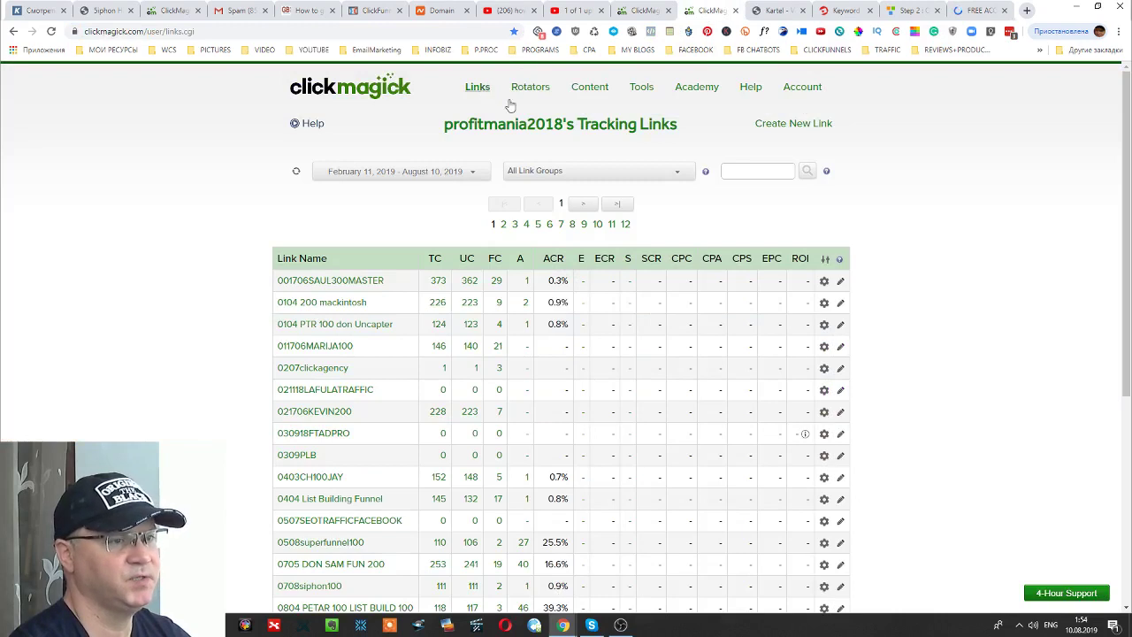
# Start a new tracking link with the copied claim-free-gift opt-in URL as its Primary URL.
pyautogui.click(795, 131)
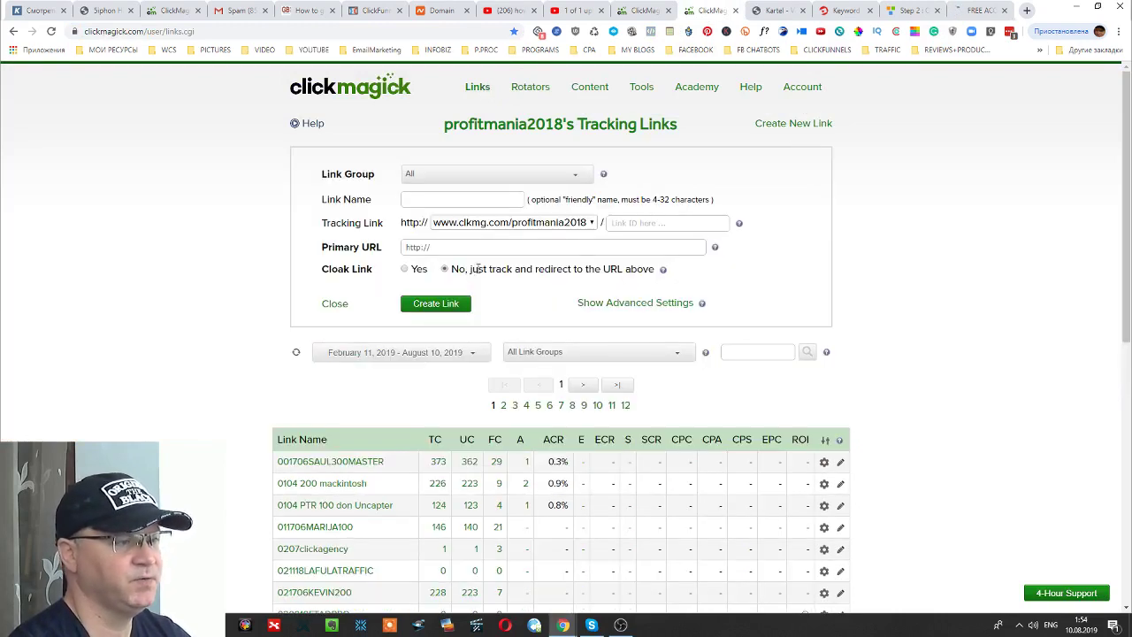
pyautogui.click(381, 254)
pyautogui.hotkey('ctrl', 'v')
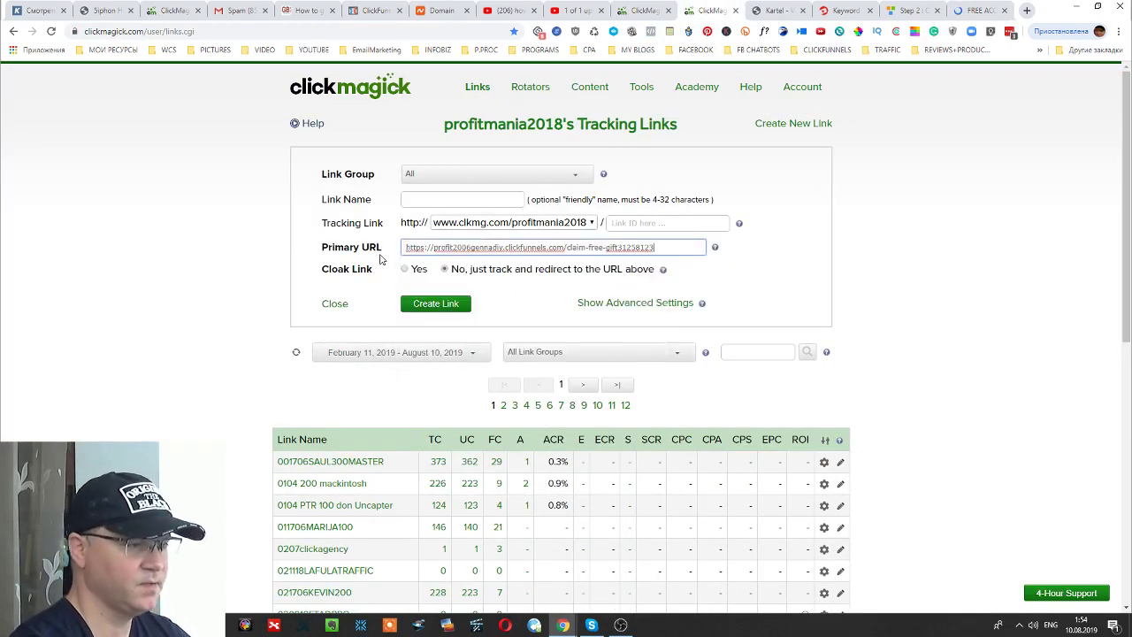
pyautogui.click(438, 200)
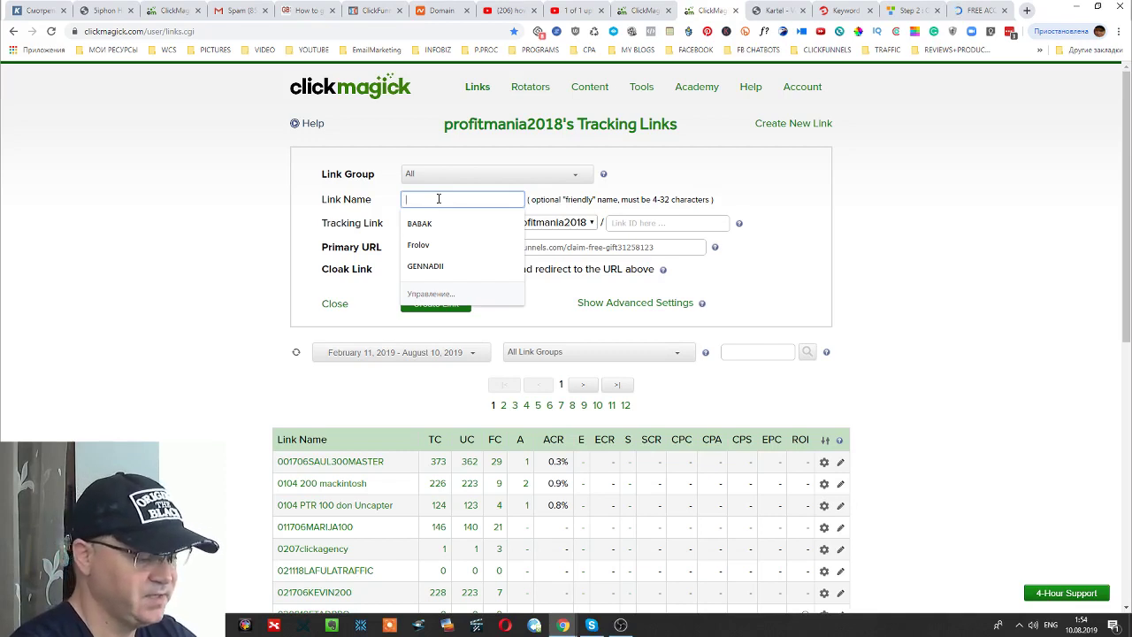
# Enter and correct the link name to read '1008 gena soloads 100', then select it.
pyautogui.write('10')
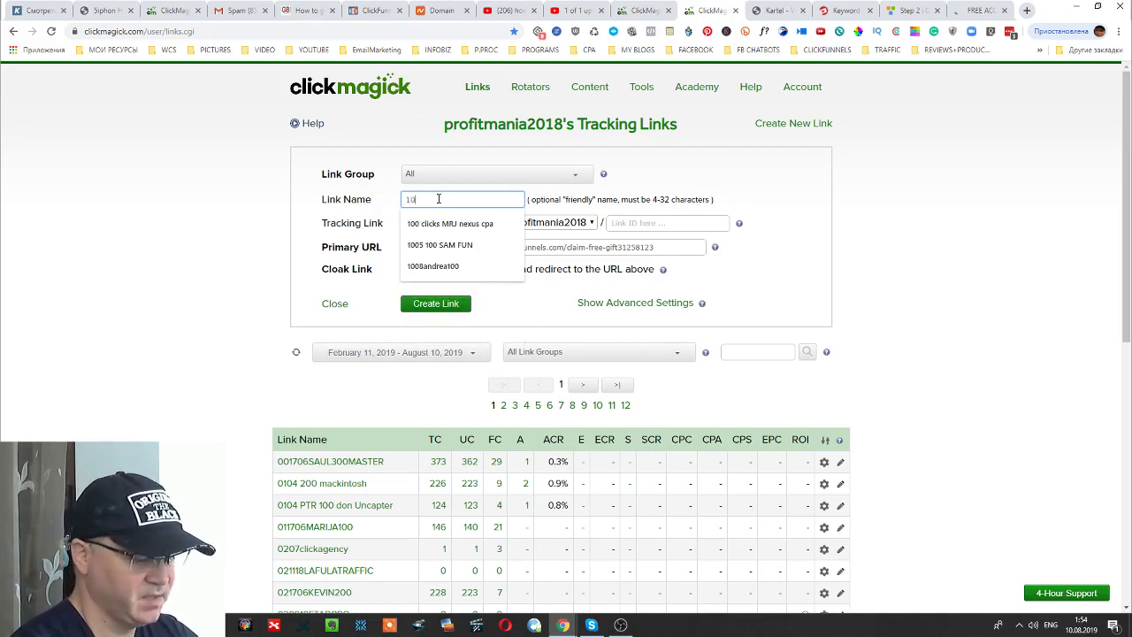
pyautogui.write('08')
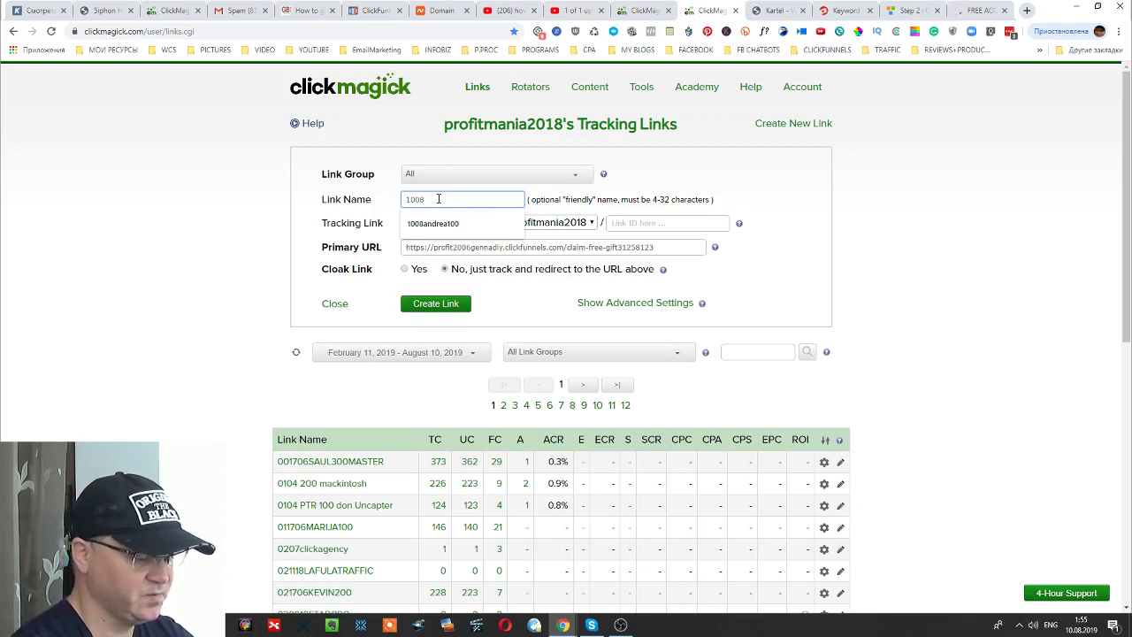
pyautogui.write('g')
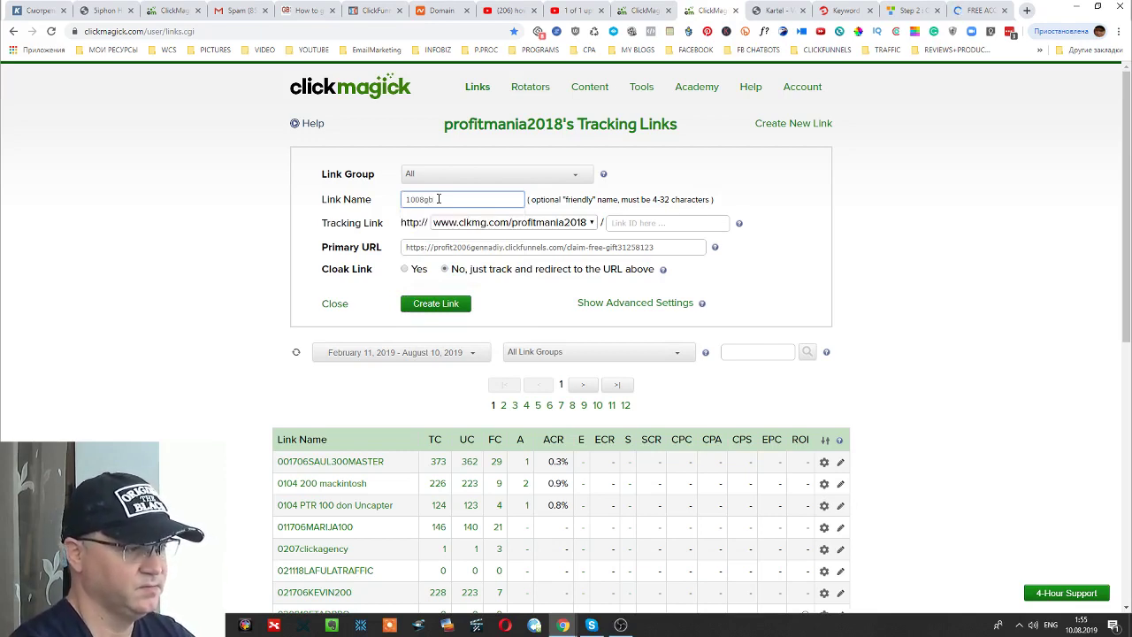
pyautogui.write('b')
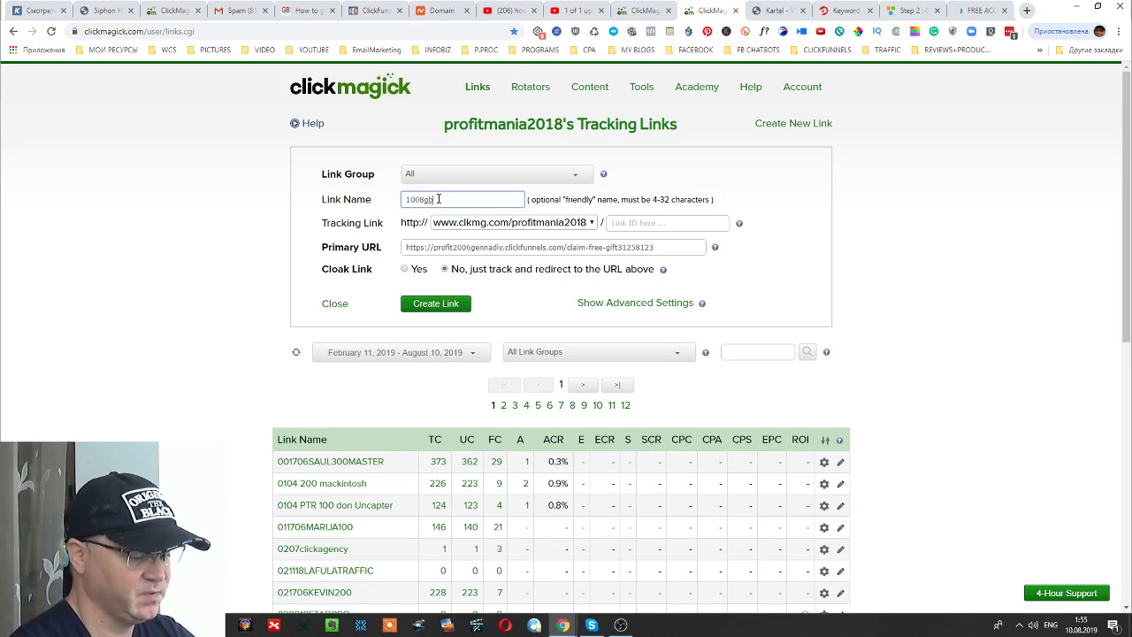
pyautogui.write('sloads')
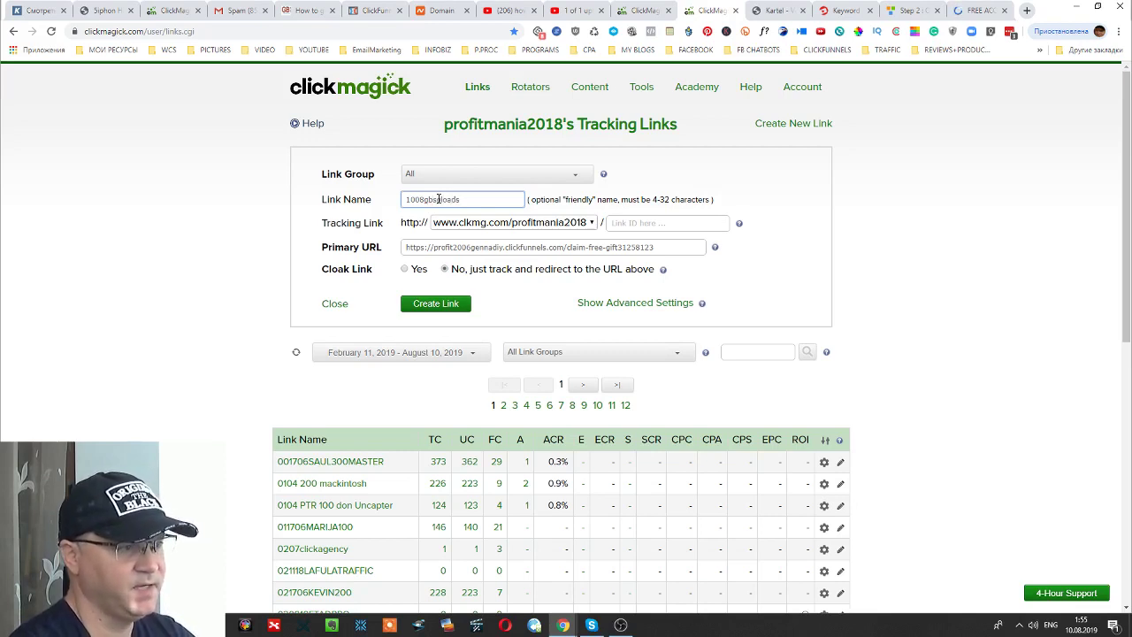
pyautogui.write('100')
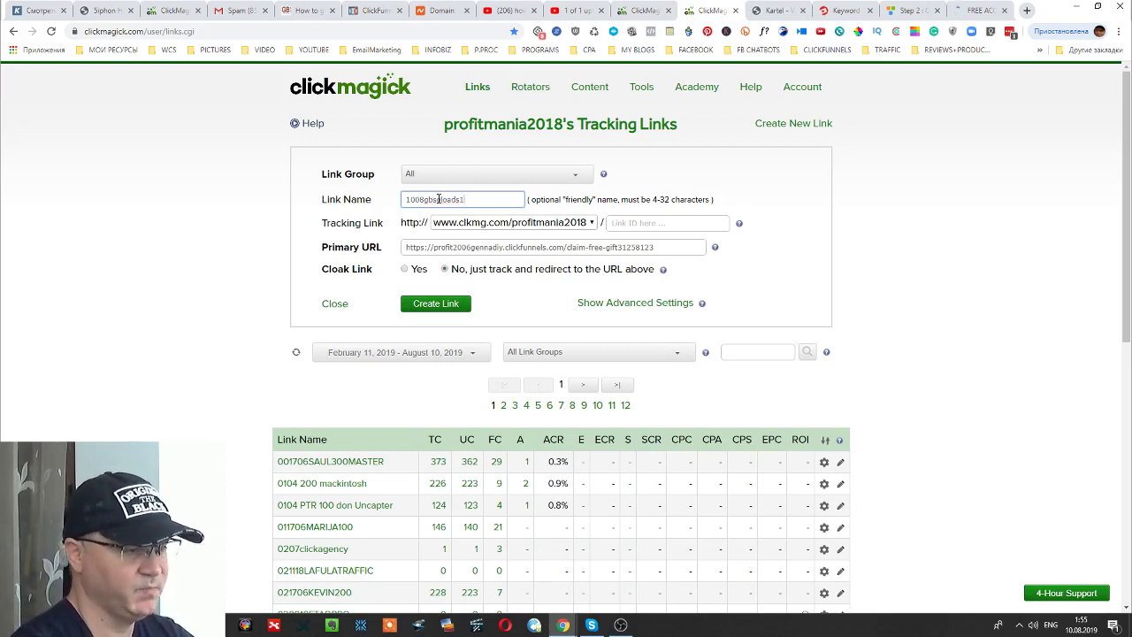
pyautogui.hotkey('ctrl', 'a')
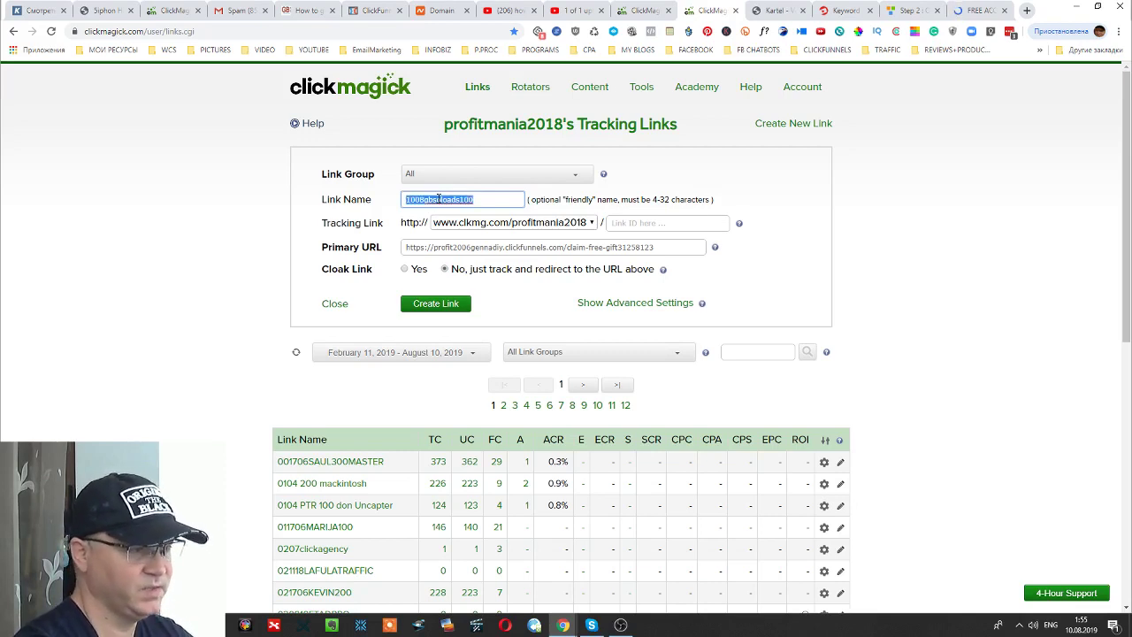
pyautogui.click(439, 199)
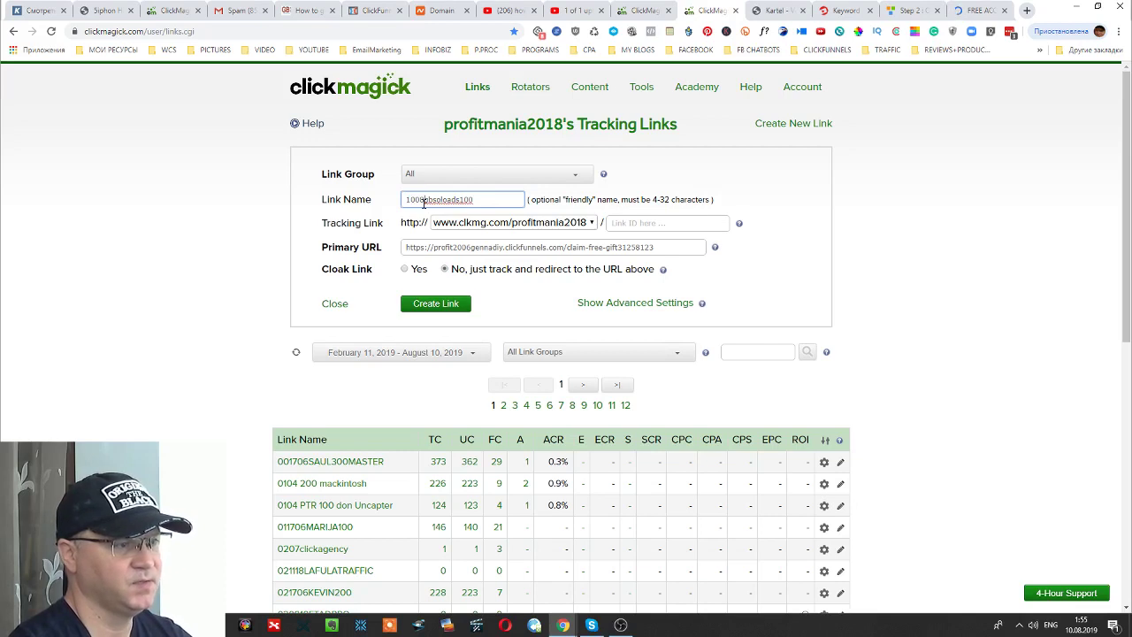
pyautogui.write('en')
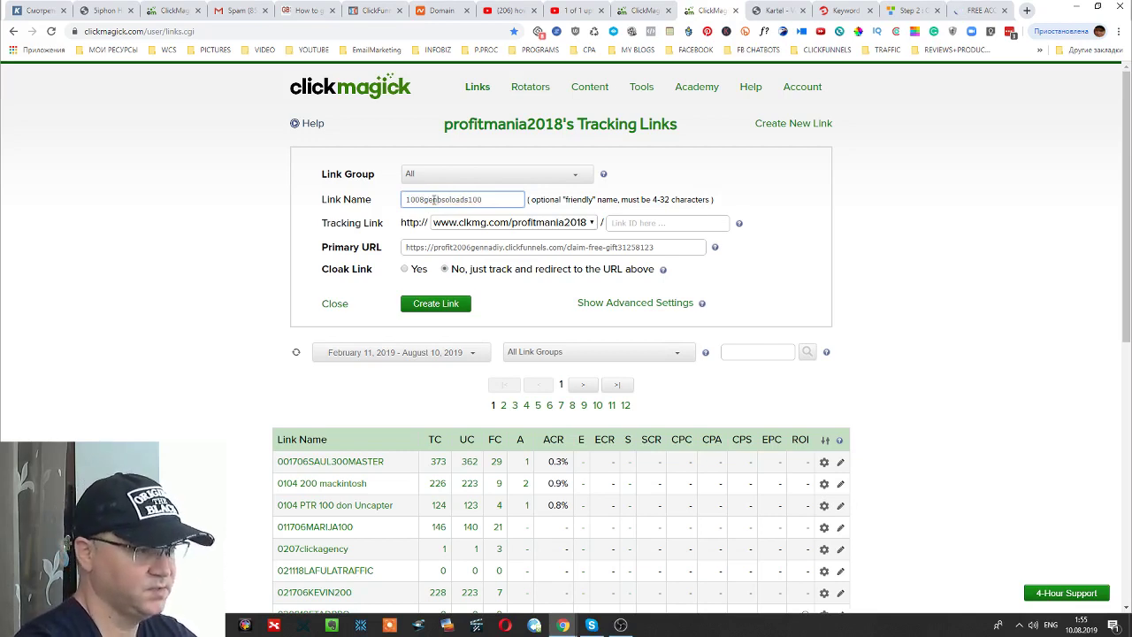
pyautogui.write('ba')
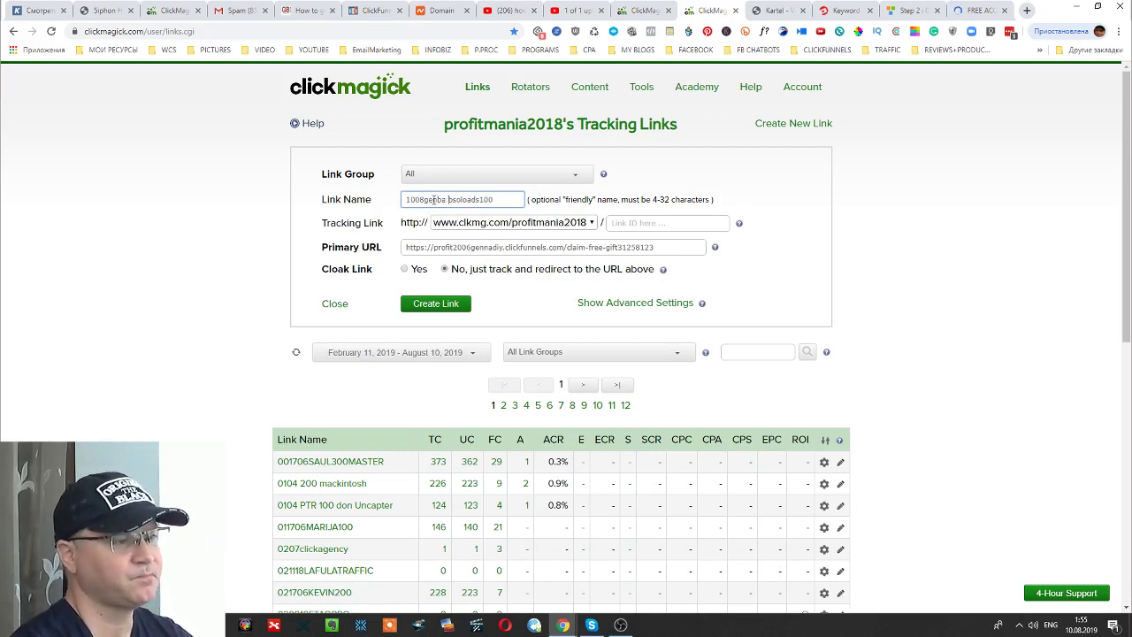
pyautogui.press('BackSpace')
pyautogui.press('BackSpace')
pyautogui.press('BackSpace')
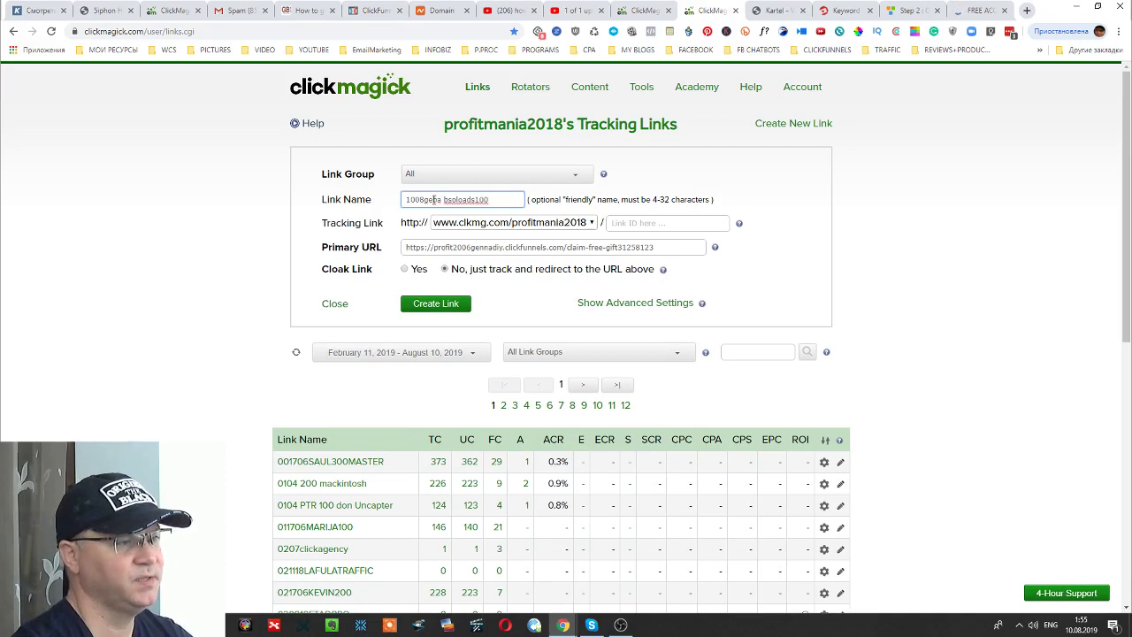
pyautogui.write('a')
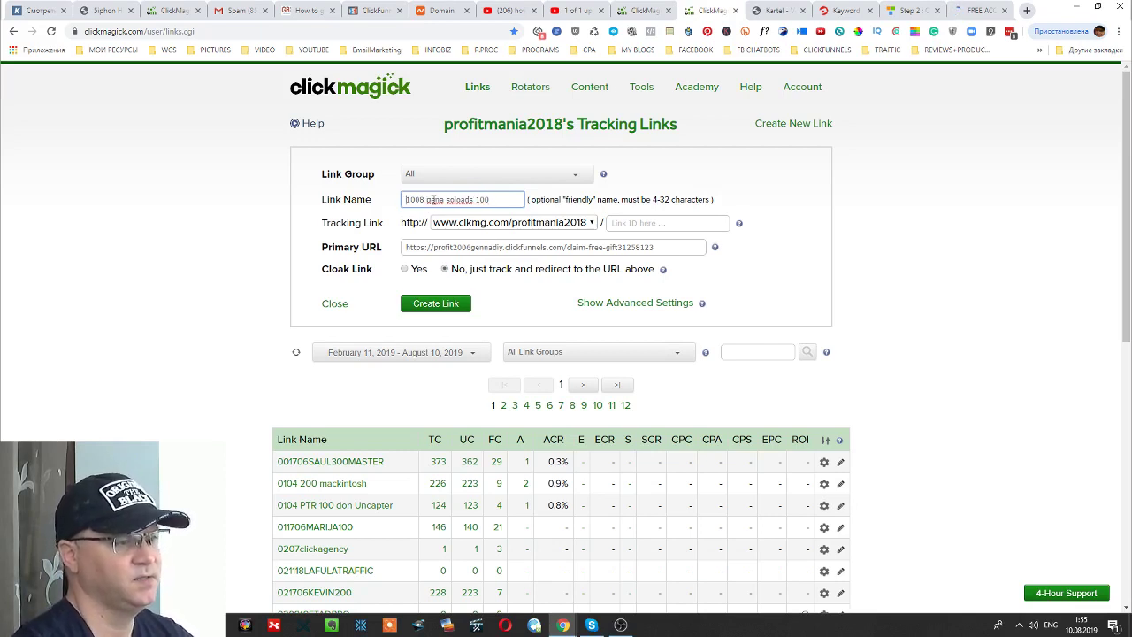
pyautogui.hotkey('ctrl', 'a')
pyautogui.hotkey('ctrl', 'c')
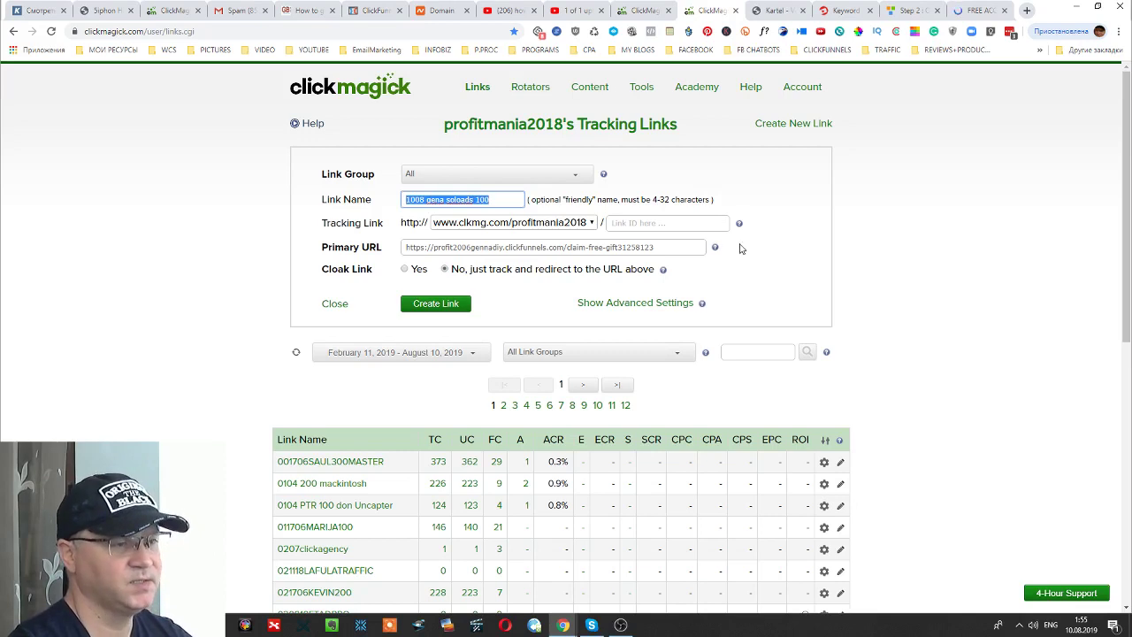
# Set the tracking Link ID after the domain to 'freeleads'.
pyautogui.click(650, 226)
pyautogui.hotkey('ctrl', 'v')
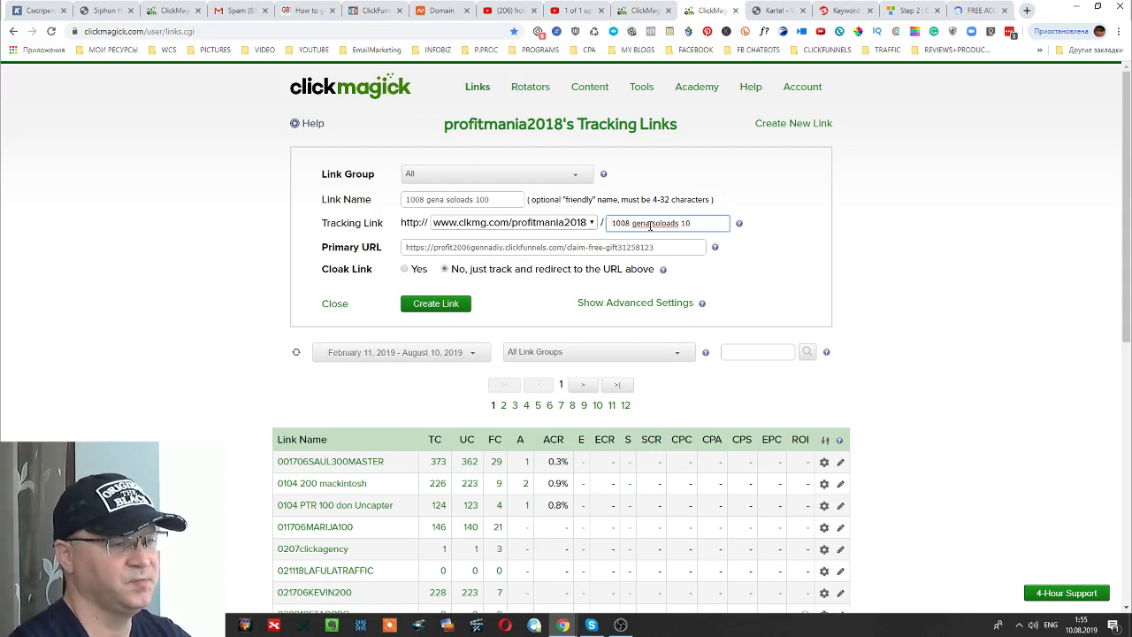
pyautogui.hotkey('ctrl', 'a')
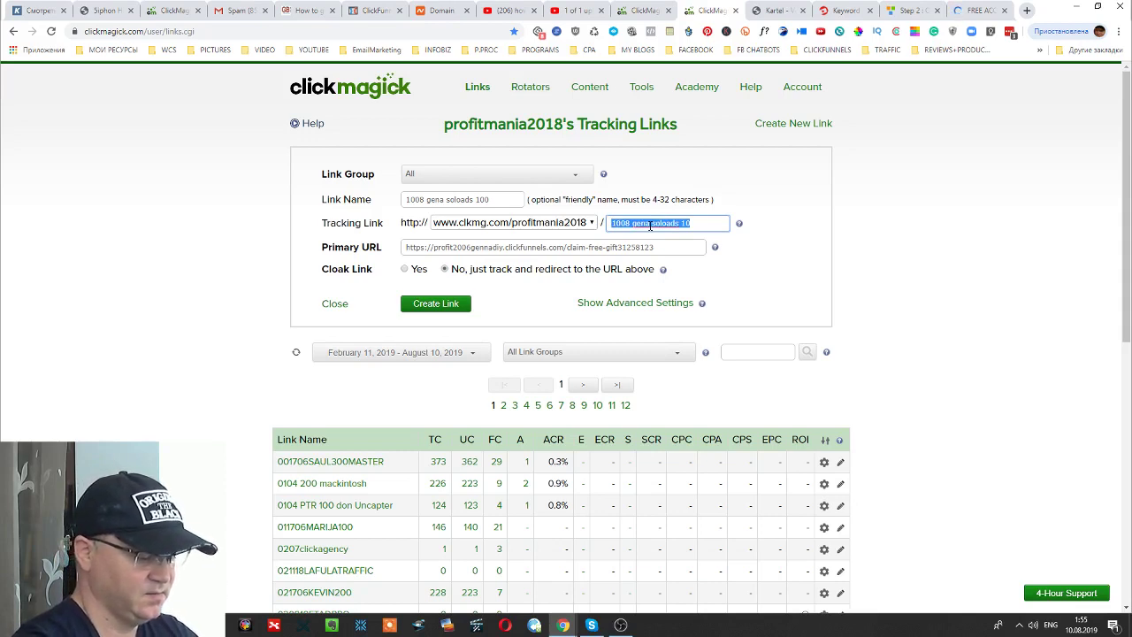
pyautogui.write('greenleads')
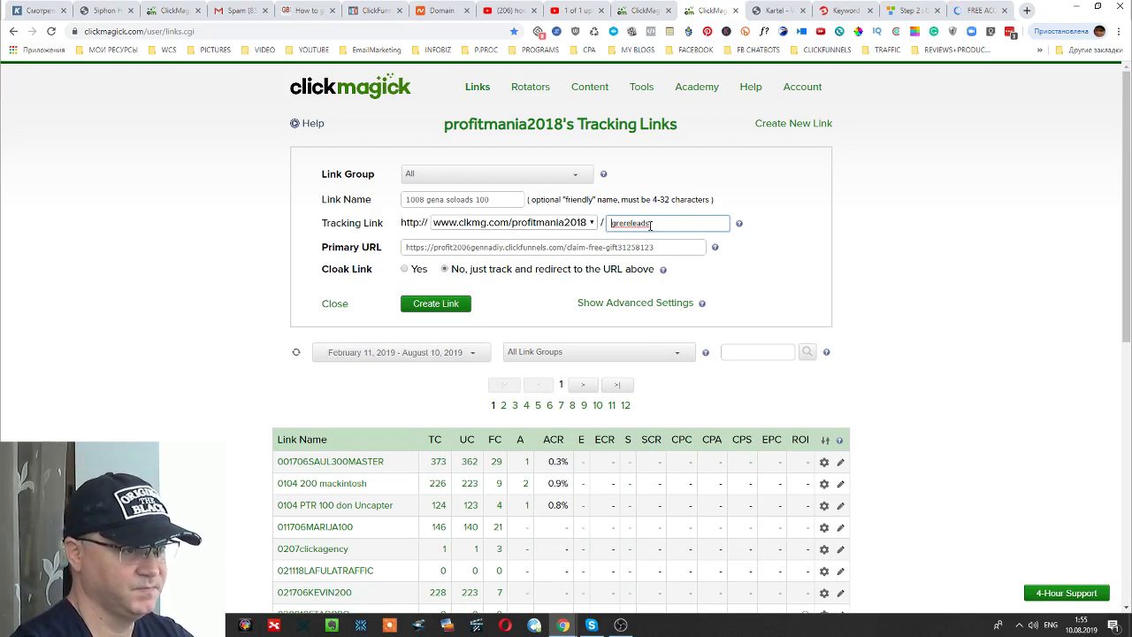
pyautogui.press('Home')
pyautogui.press('Delete')
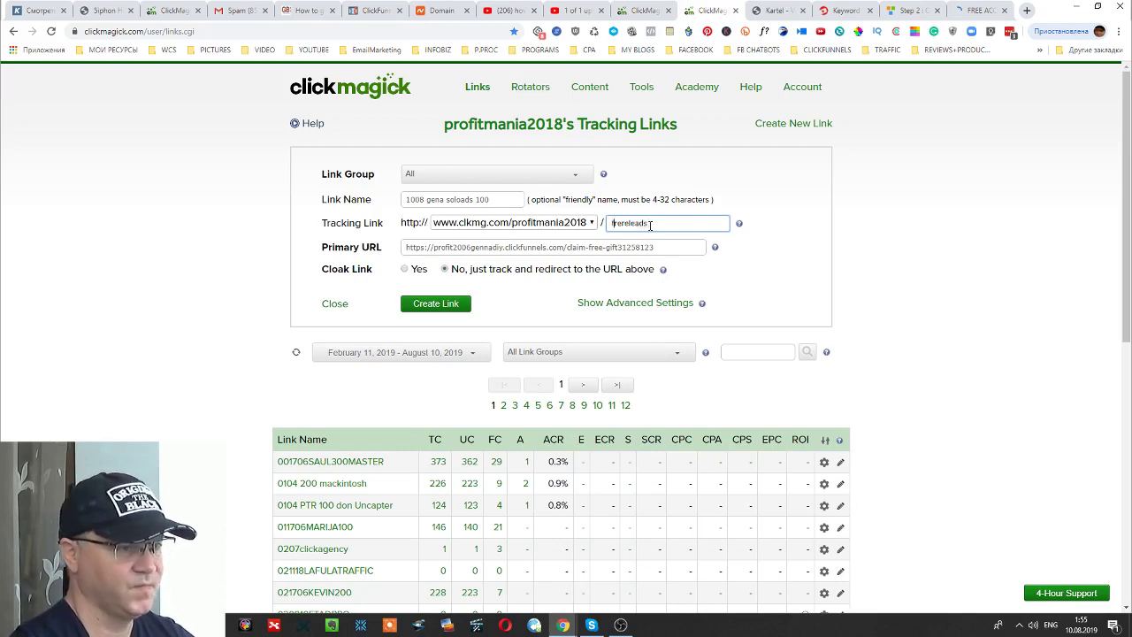
pyautogui.write('e')
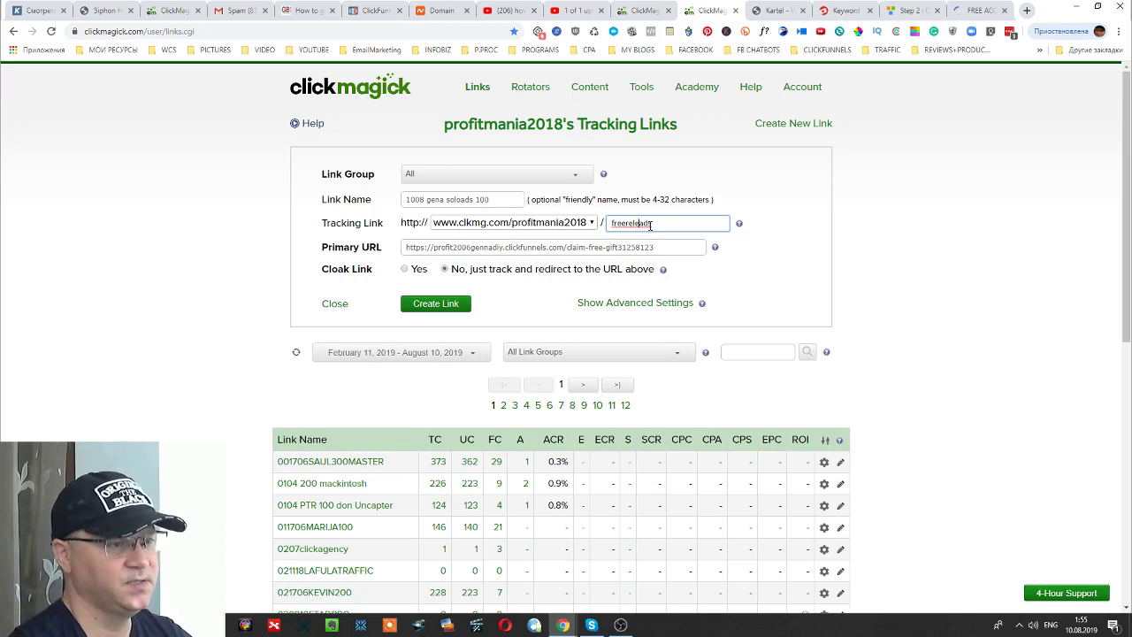
pyautogui.press('Left')
pyautogui.press('Left')
pyautogui.press('Left')
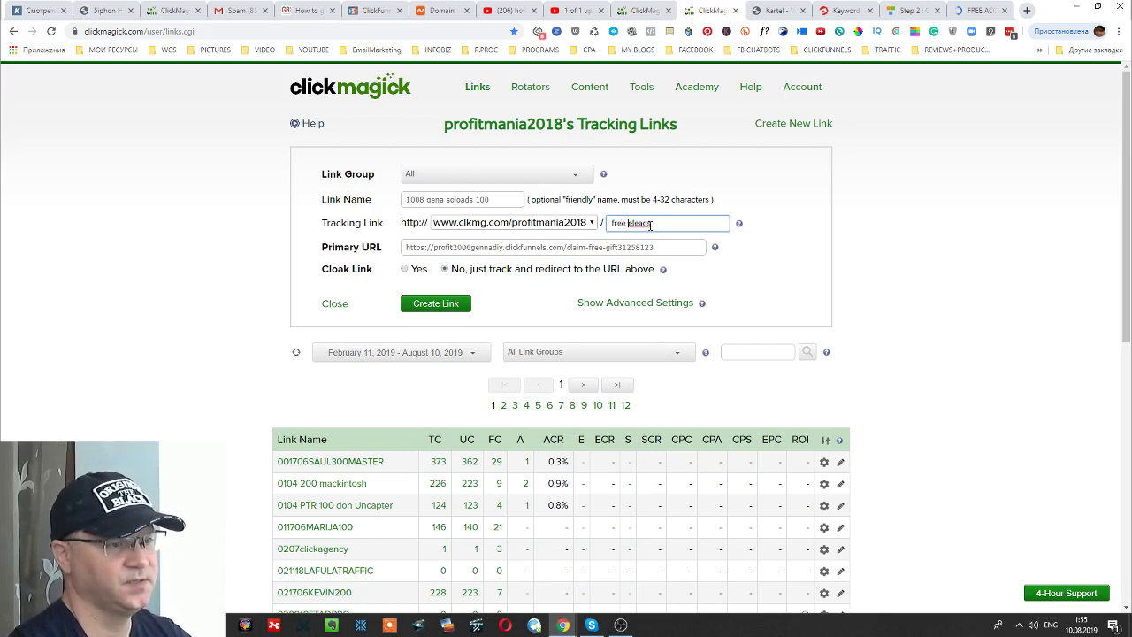
pyautogui.press('BackSpace')
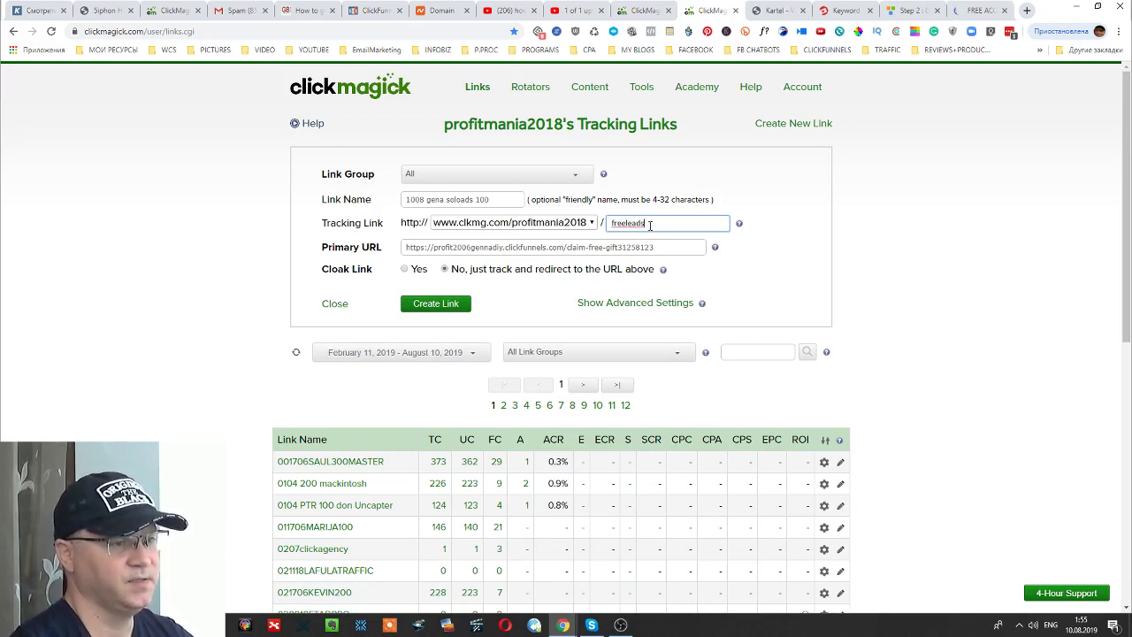
pyautogui.click(770, 184)
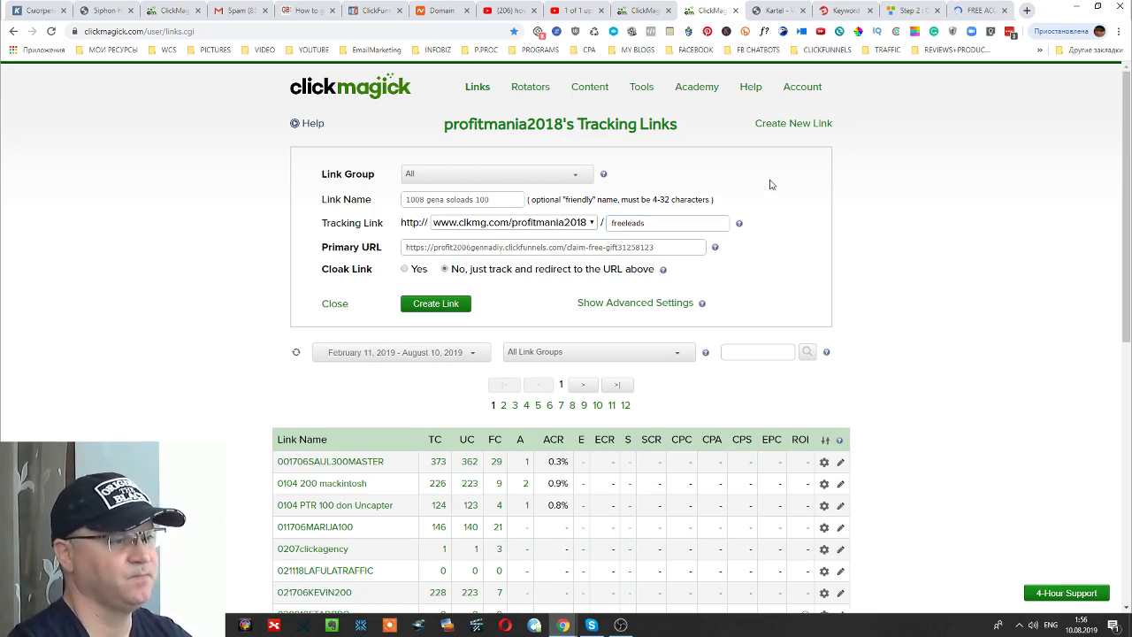
# Create the freeleads tracking link, then search the tracking links list to find it.
pyautogui.click(429, 304)
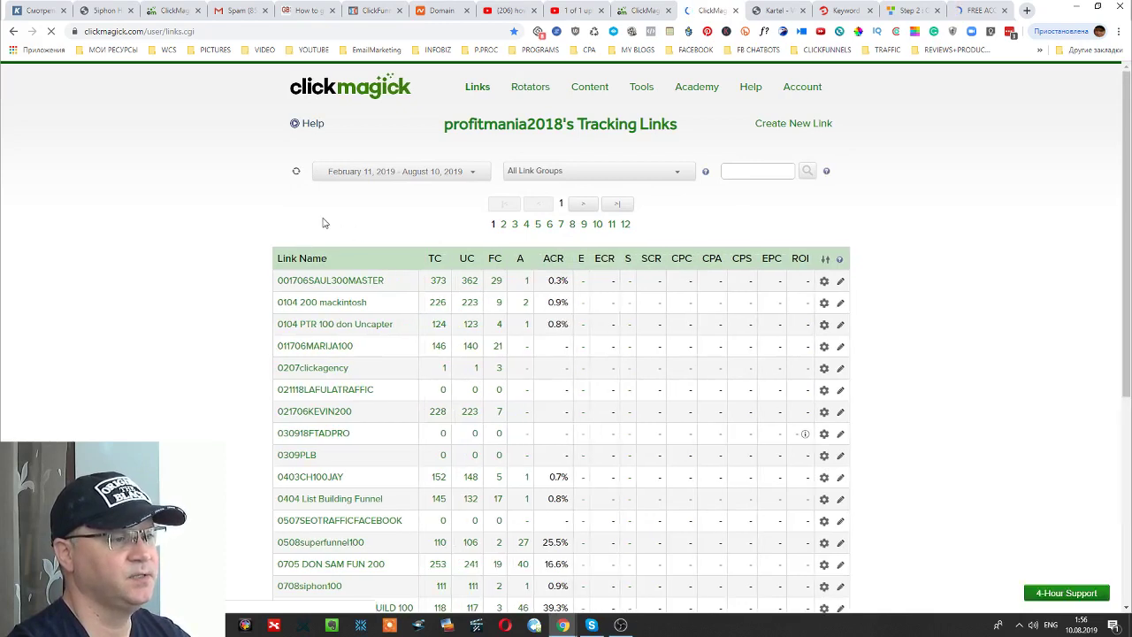
pyautogui.click(758, 174)
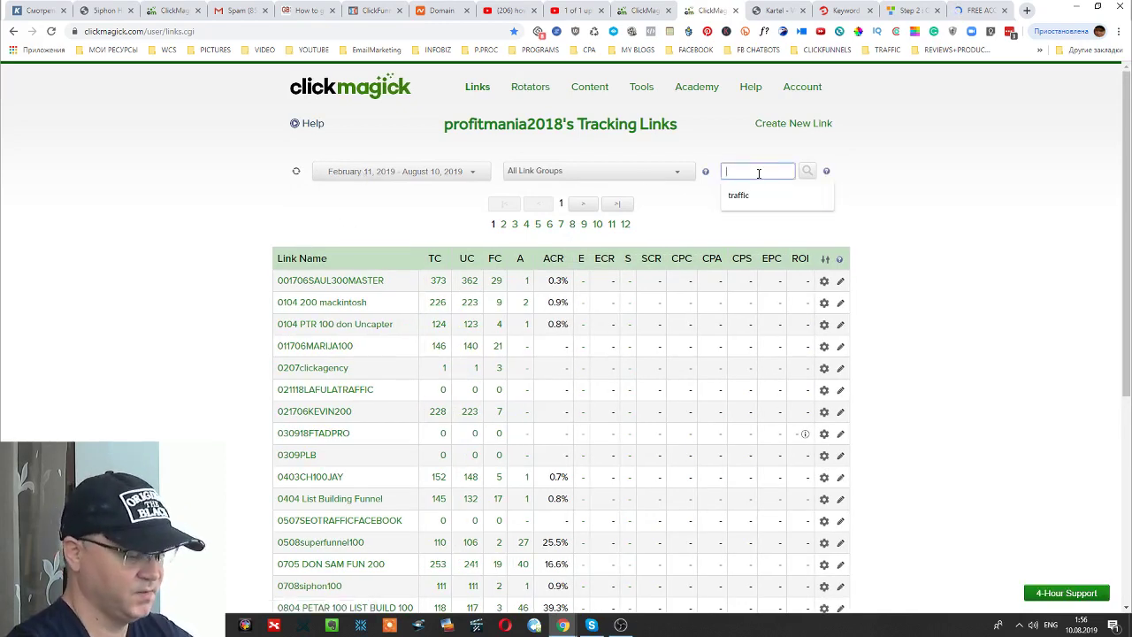
pyautogui.write('free')
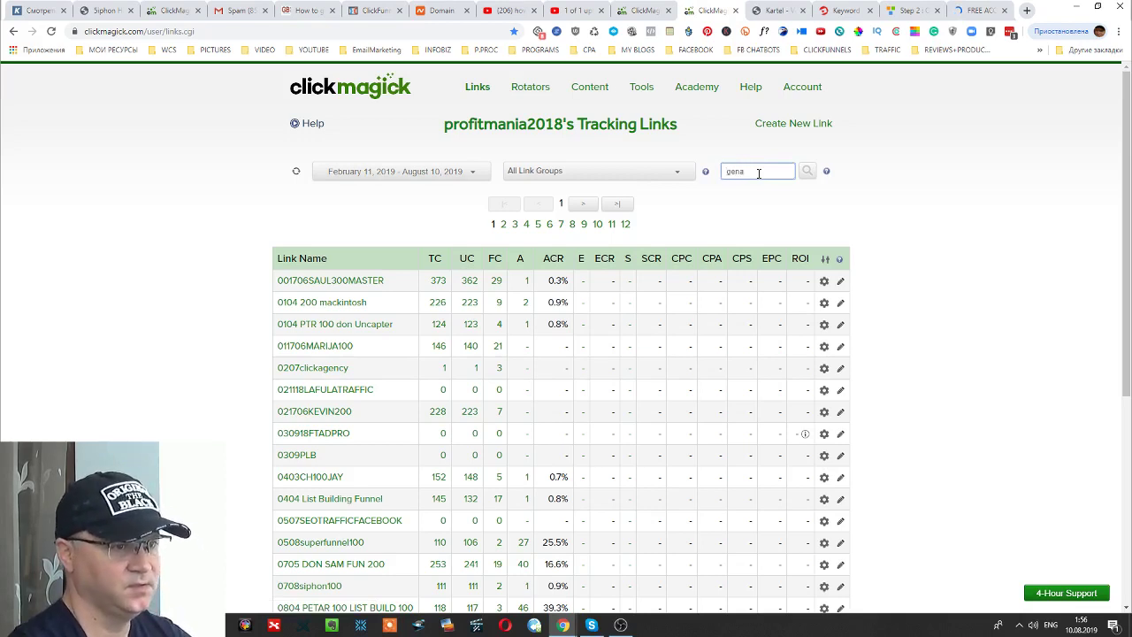
pyautogui.press('Return')
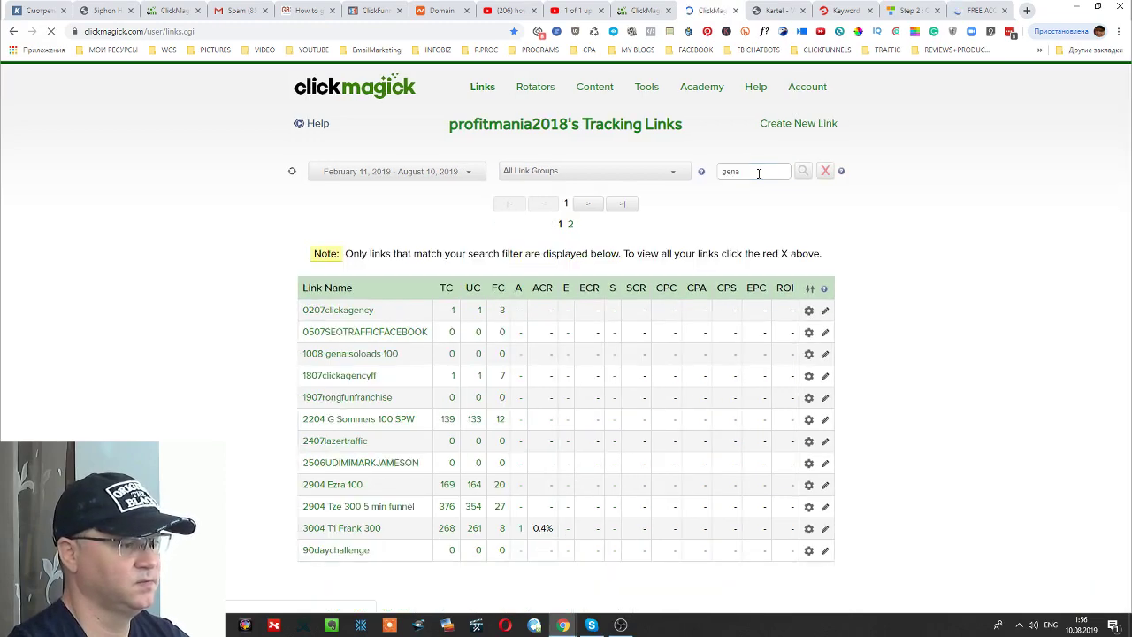
# Copy the 1008 gena soloads 100 tracking URL and preview the link in an incognito window.
pyautogui.click(337, 355)
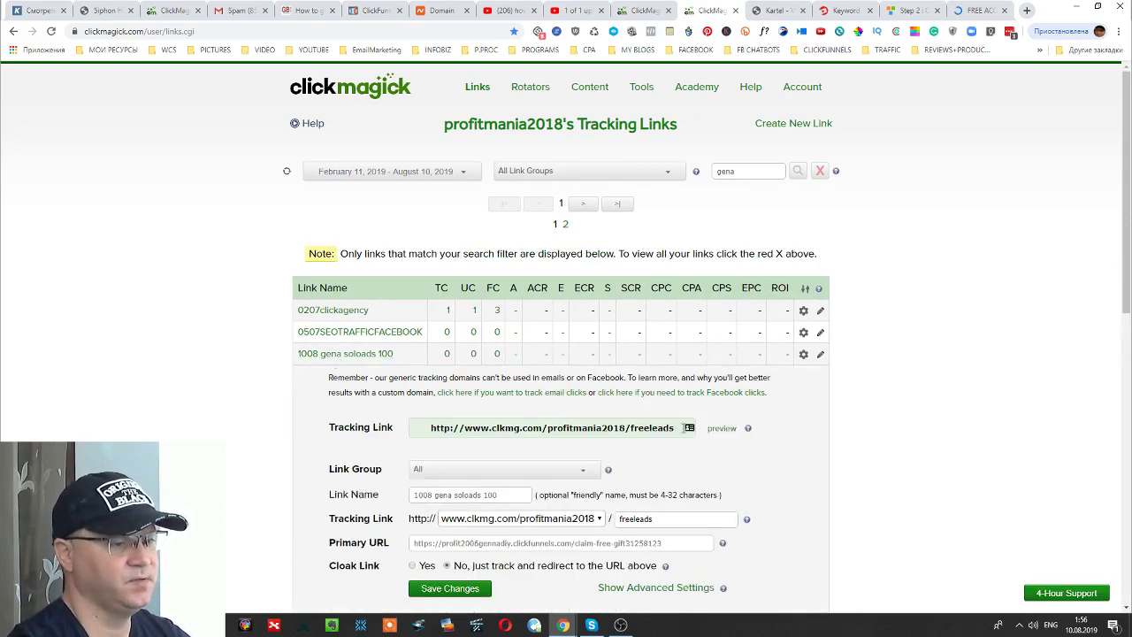
pyautogui.moveTo(679, 428); pyautogui.dragTo(430, 430)
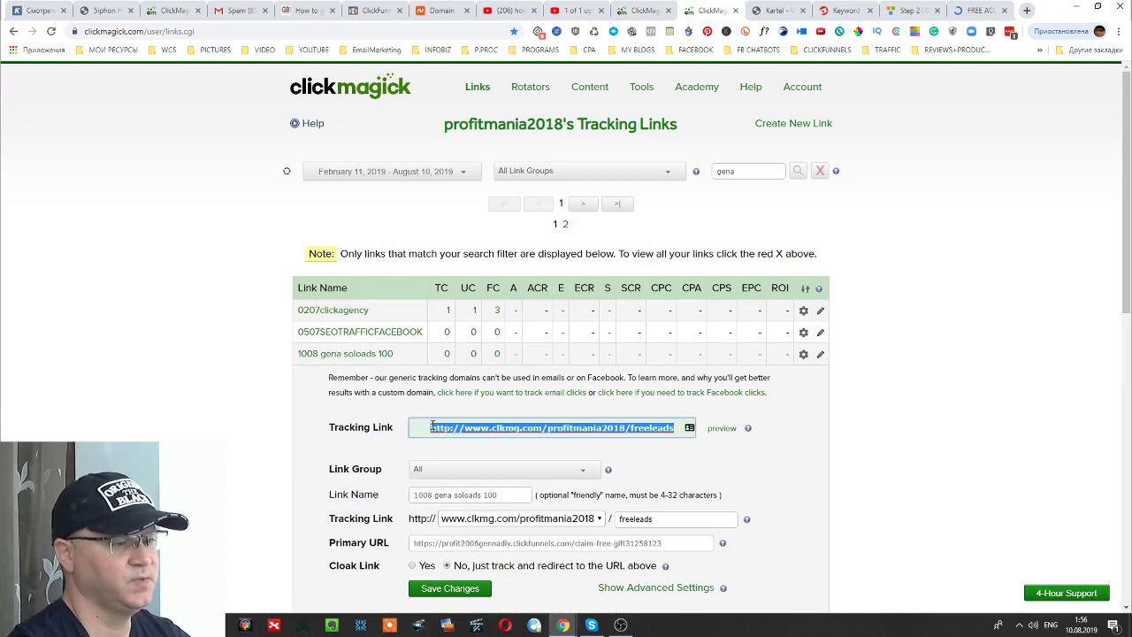
pyautogui.rightClick(466, 433)
pyautogui.click(539, 202)
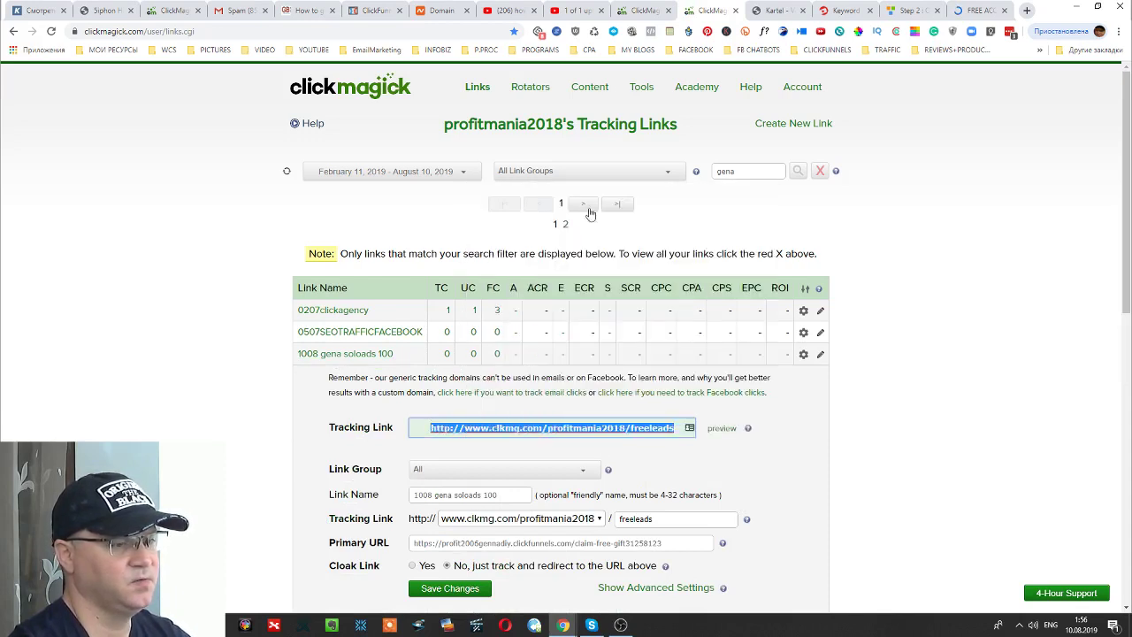
pyautogui.rightClick(725, 428)
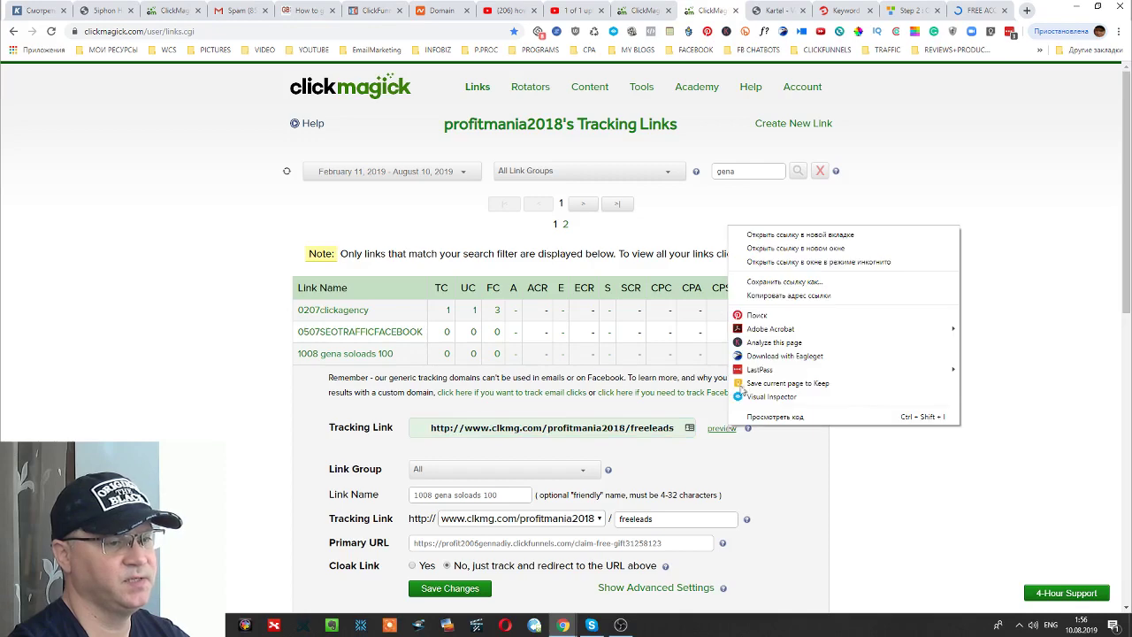
pyautogui.click(819, 264)
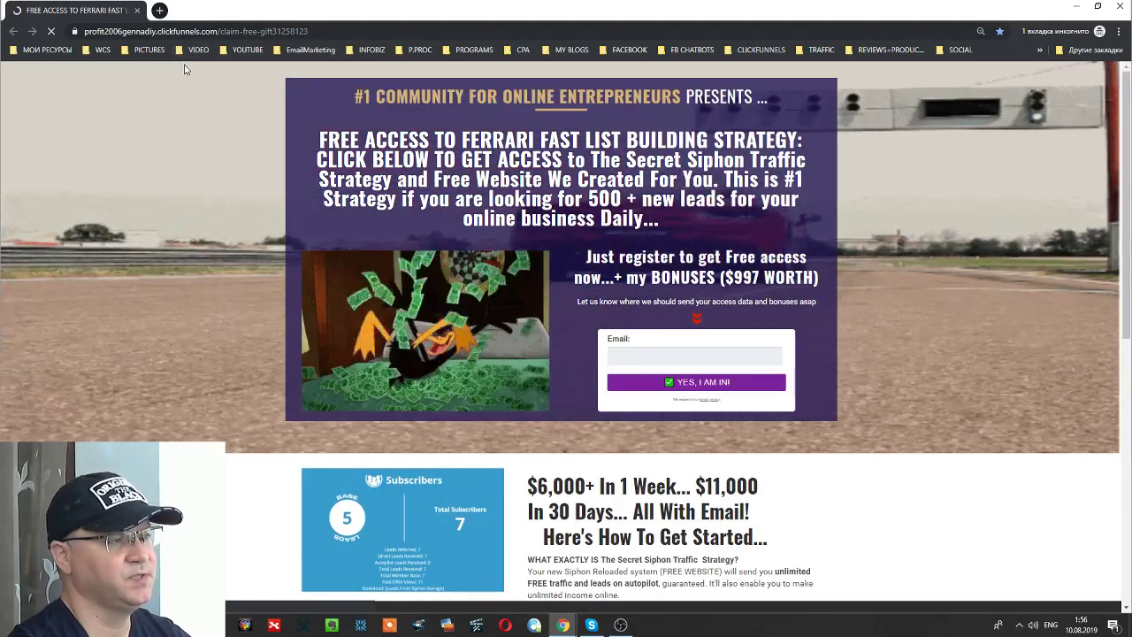
# Scroll through the previewed opt-in page, then minimize the incognito window.
pyautogui.scroll(-6, 818, 351)
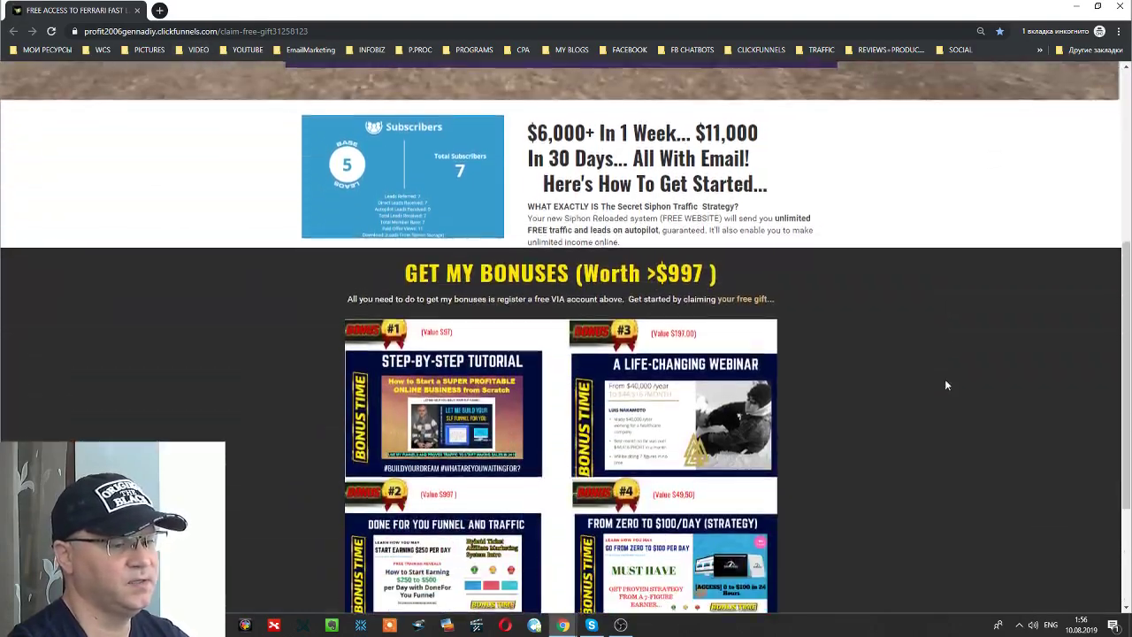
pyautogui.scroll(10, 973, 321)
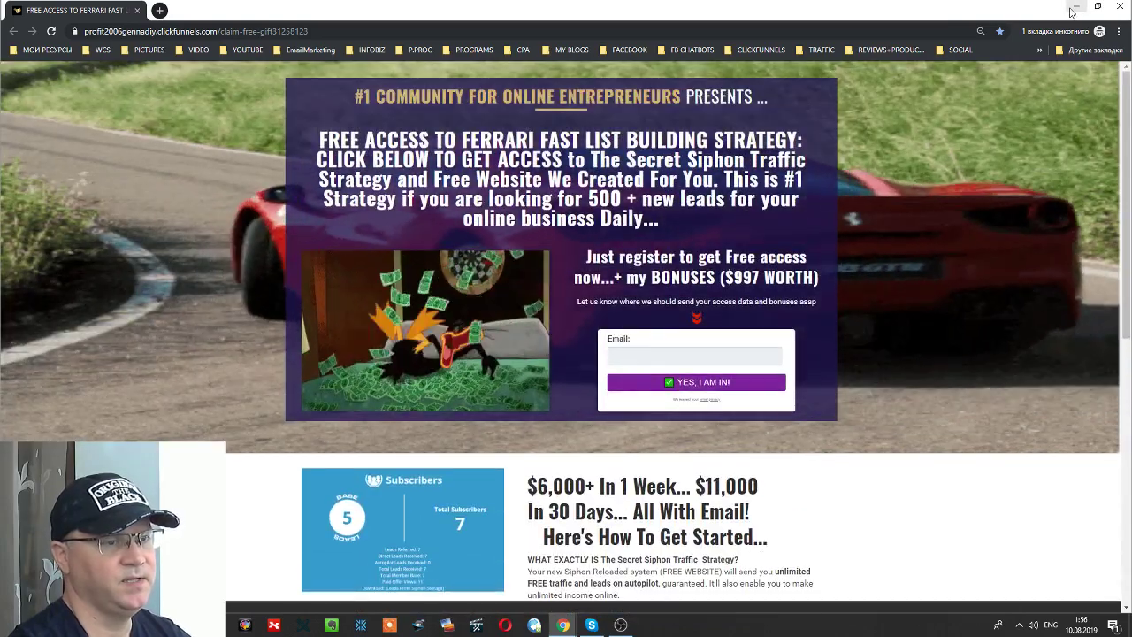
pyautogui.click(1074, 8)
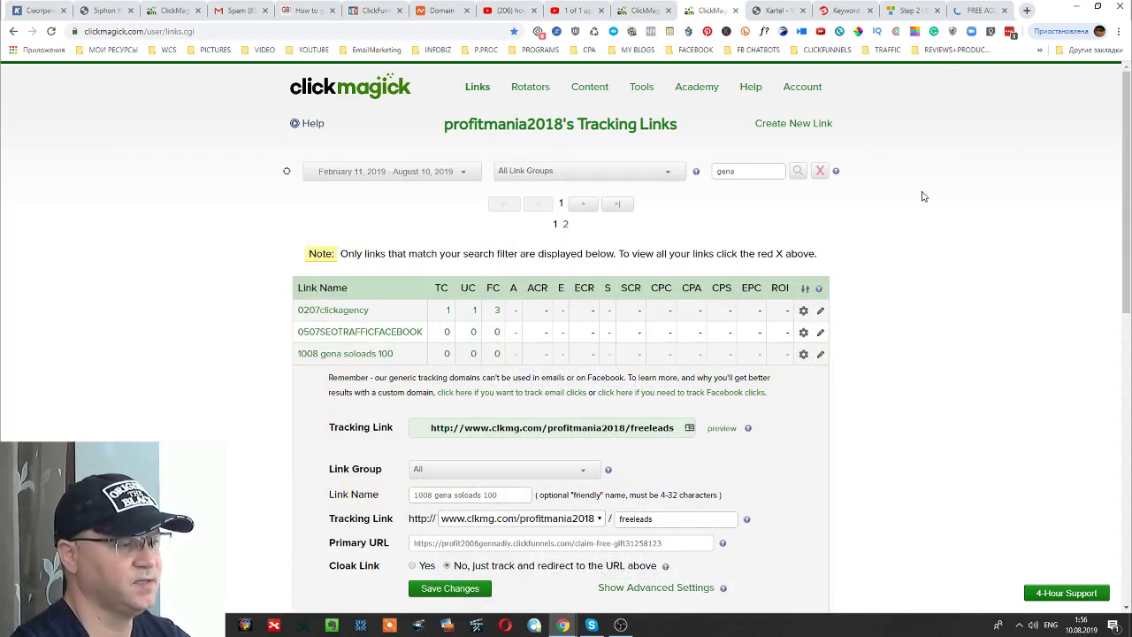
# Choose Split Testing from the 1008 gena soloads 100 link's gear menu, then view the FREE ACCESS tab.
pyautogui.scroll(-1, 936, 226)
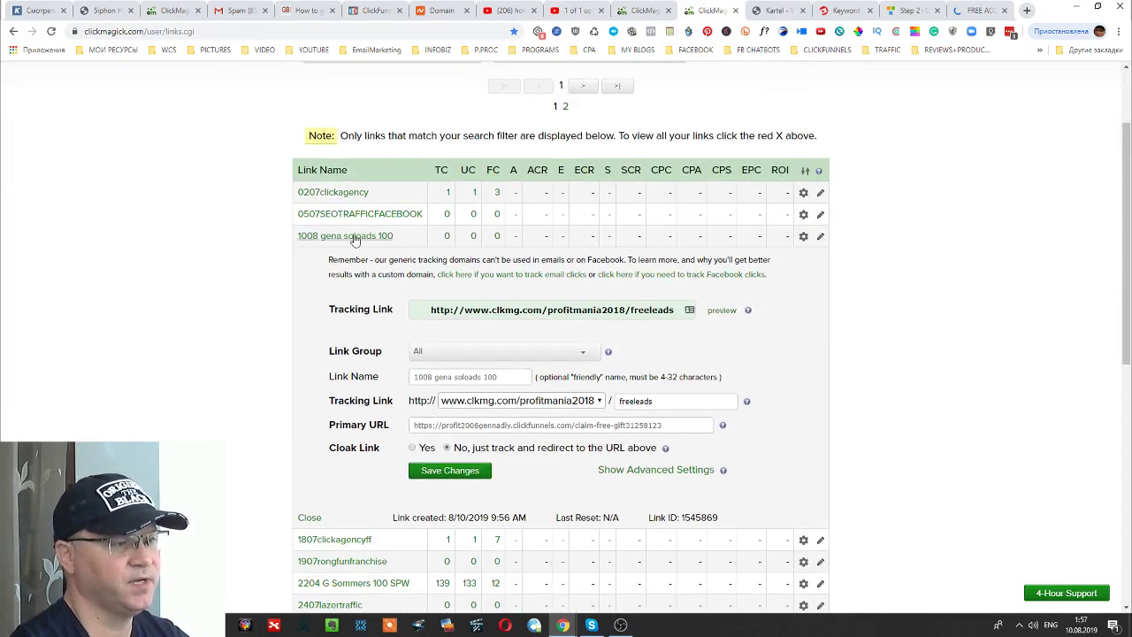
pyautogui.moveTo(355, 244)
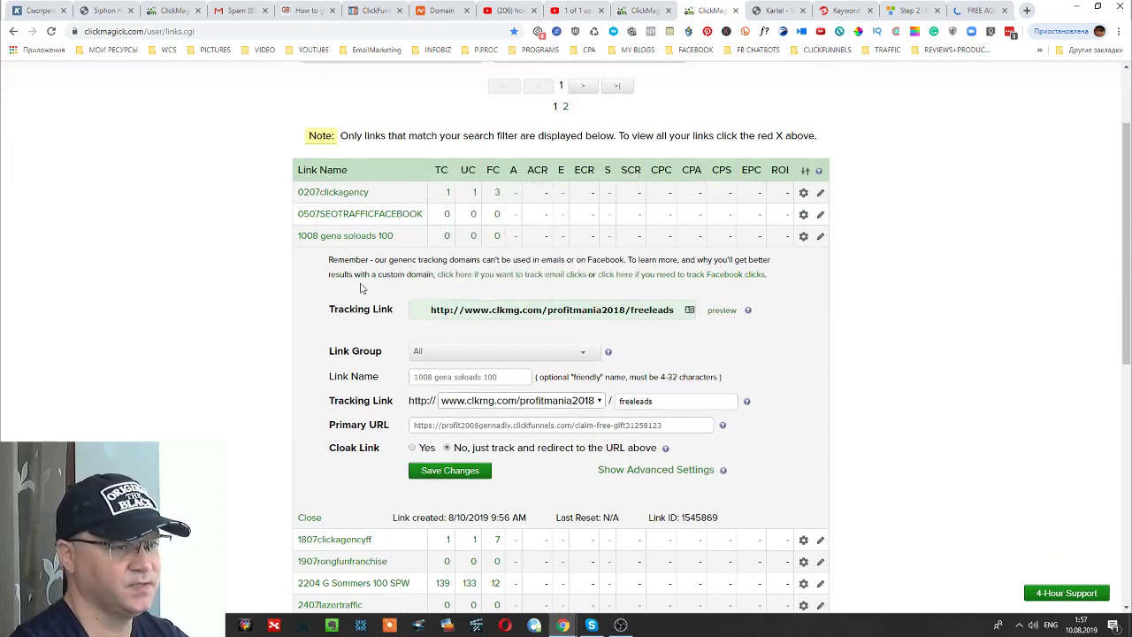
pyautogui.click(803, 239)
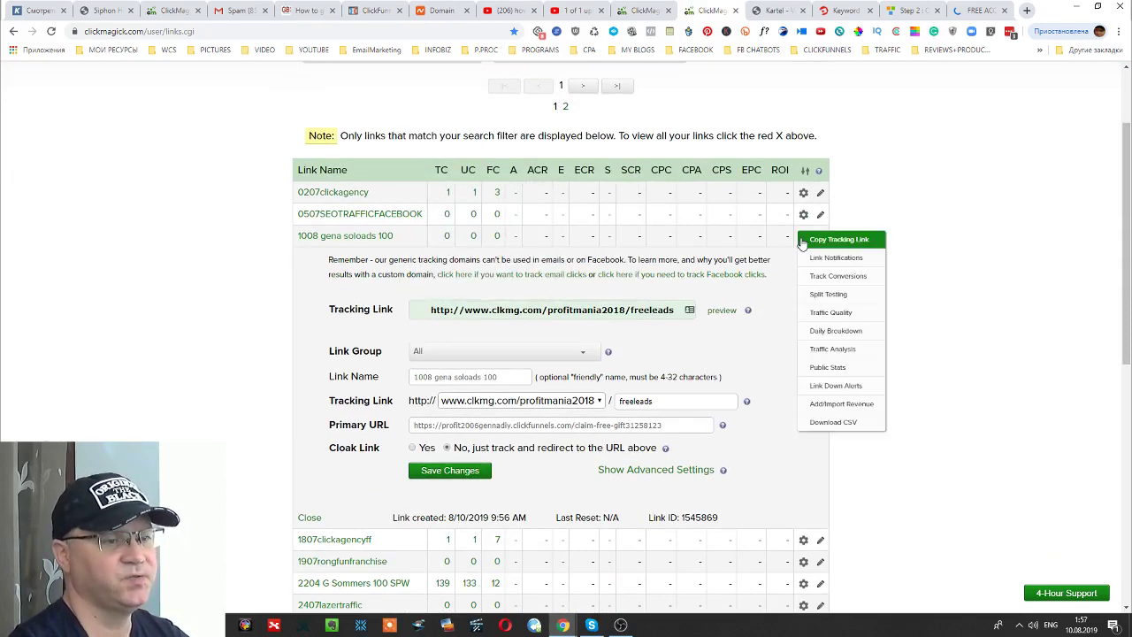
pyautogui.click(828, 294)
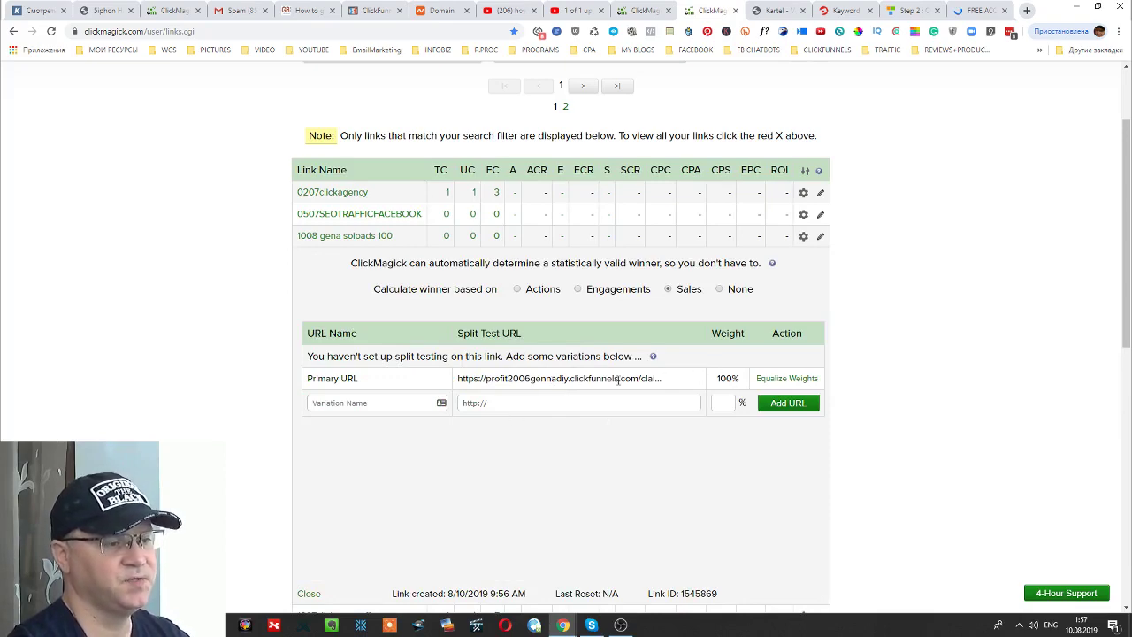
pyautogui.click(975, 11)
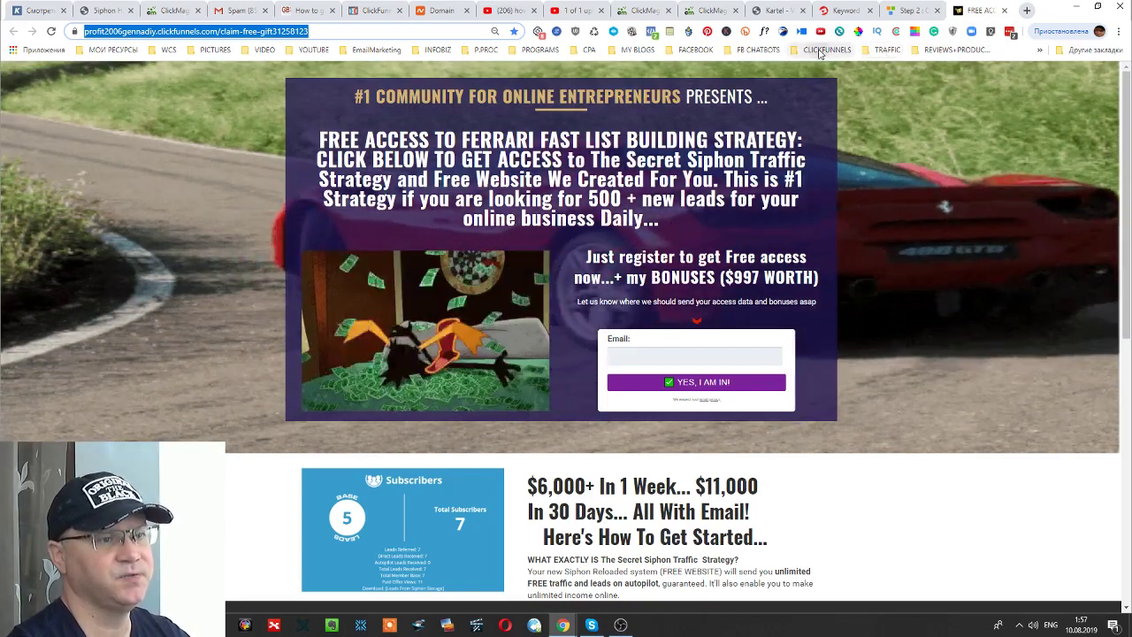
# Open the Hybrid Ticket opt-in bookmark from the CLICKFUNNELS folder in a new tab.
pyautogui.click(823, 50)
pyautogui.moveTo(887, 123)
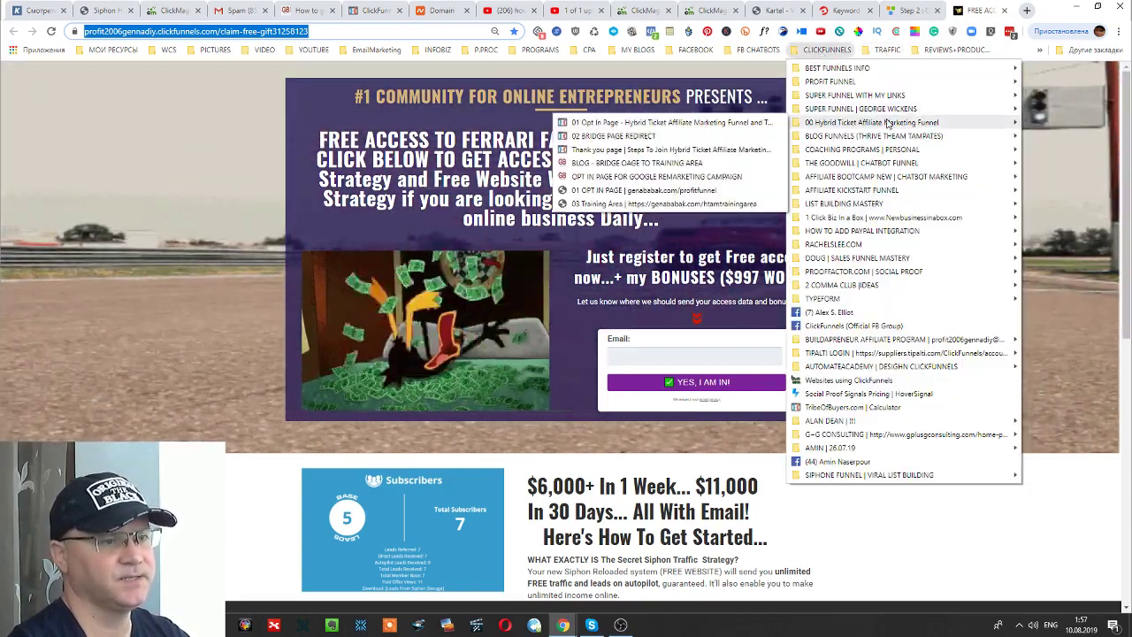
pyautogui.rightClick(735, 129)
pyautogui.click(736, 134)
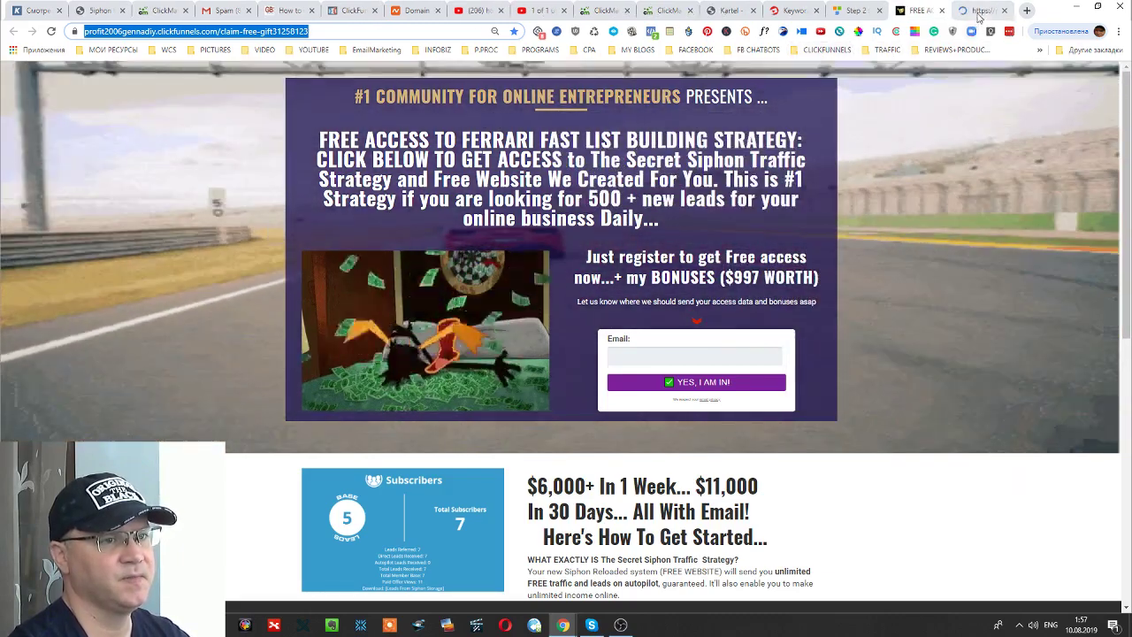
pyautogui.click(979, 11)
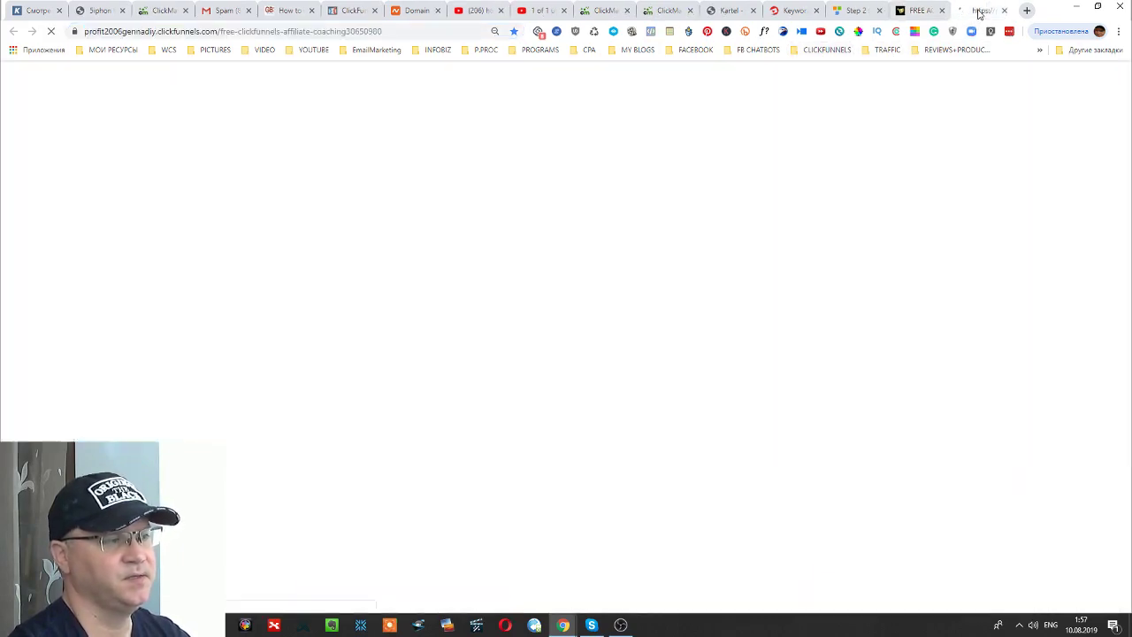
# Copy the affiliate coaching funnel page's URL and go back to ClickMagick's split-test panel.
pyautogui.click(426, 32)
pyautogui.hotkey('ctrl', 'c')
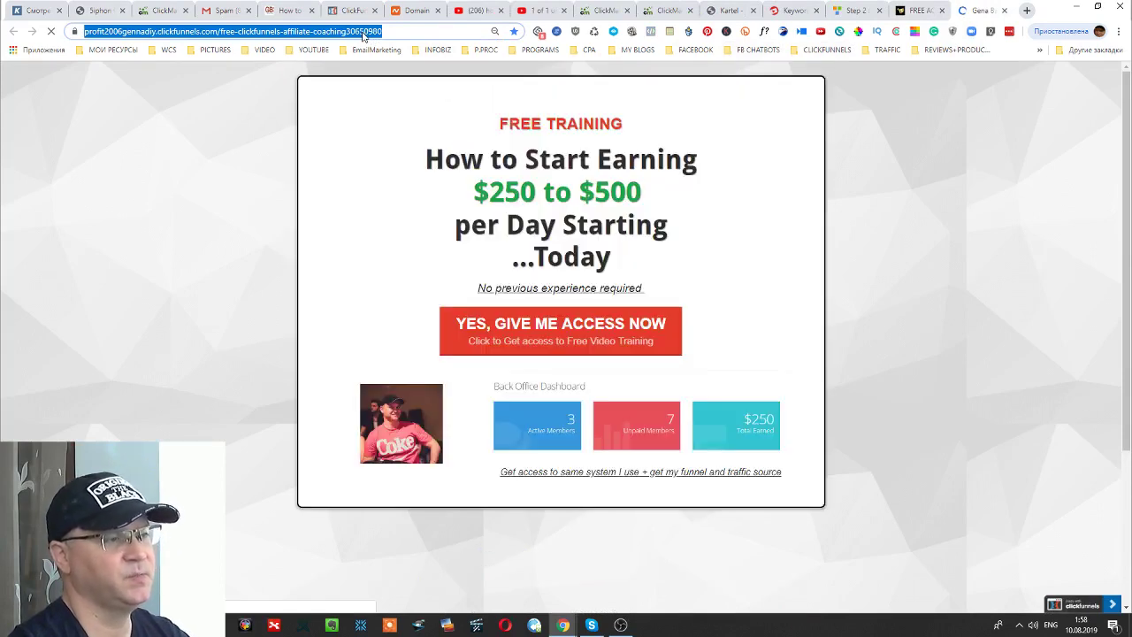
pyautogui.rightClick(363, 37)
pyautogui.click(425, 78)
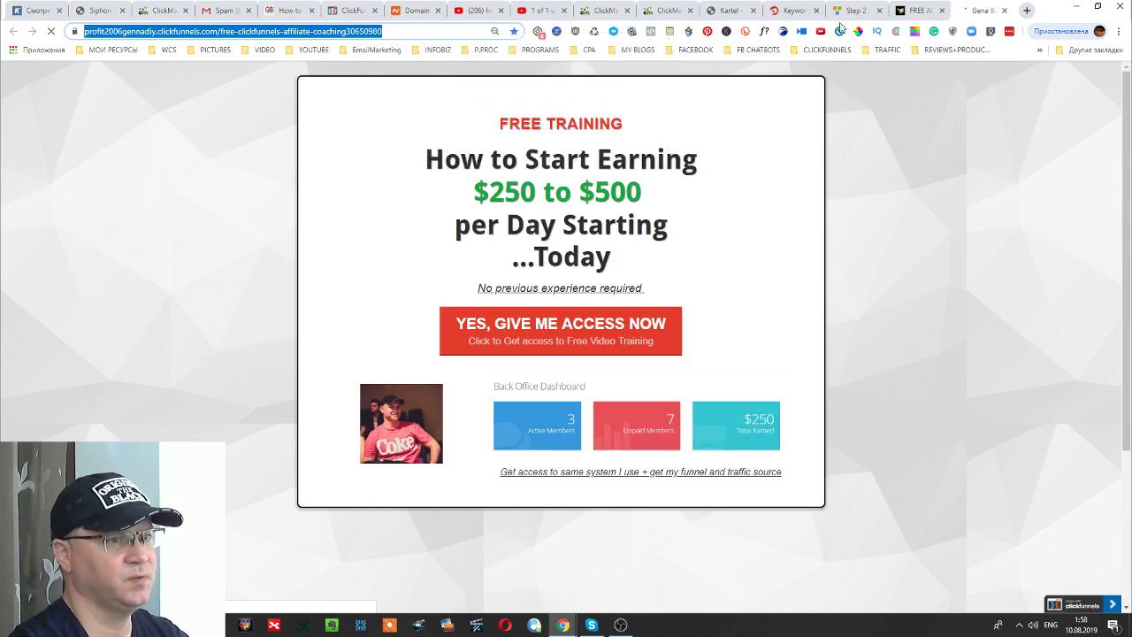
pyautogui.click(666, 12)
# Add an 'html funnel' variation using the pasted coaching funnel URL, weighted 50%.
pyautogui.click(493, 402)
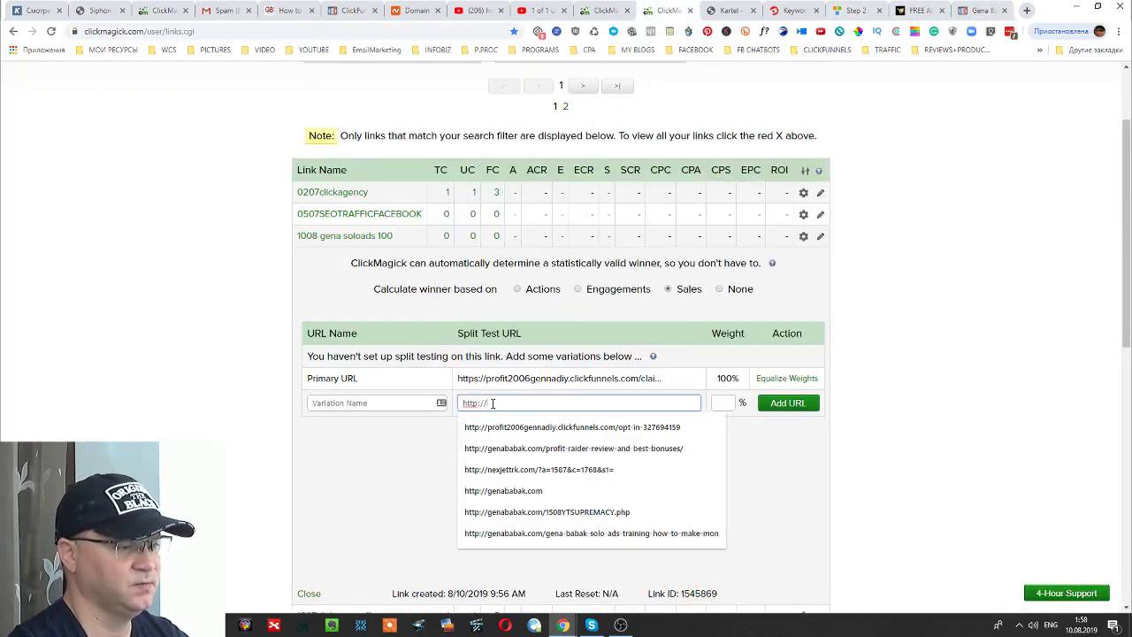
pyautogui.hotkey('ctrl', 'a')
pyautogui.hotkey('ctrl', 'v')
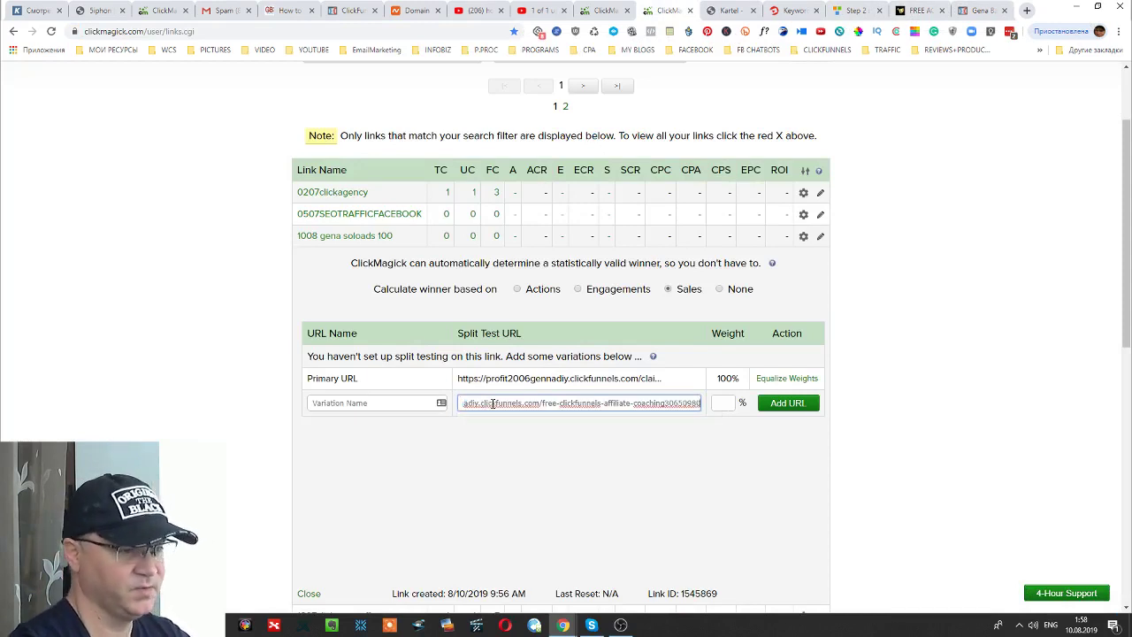
pyautogui.press('Home')
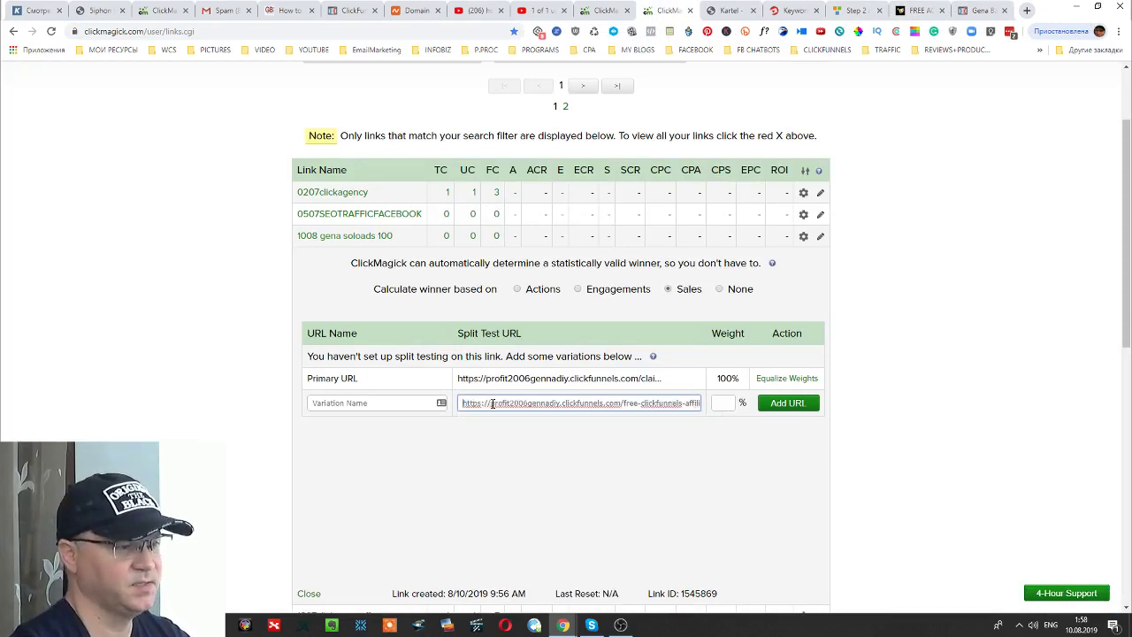
pyautogui.click(404, 402)
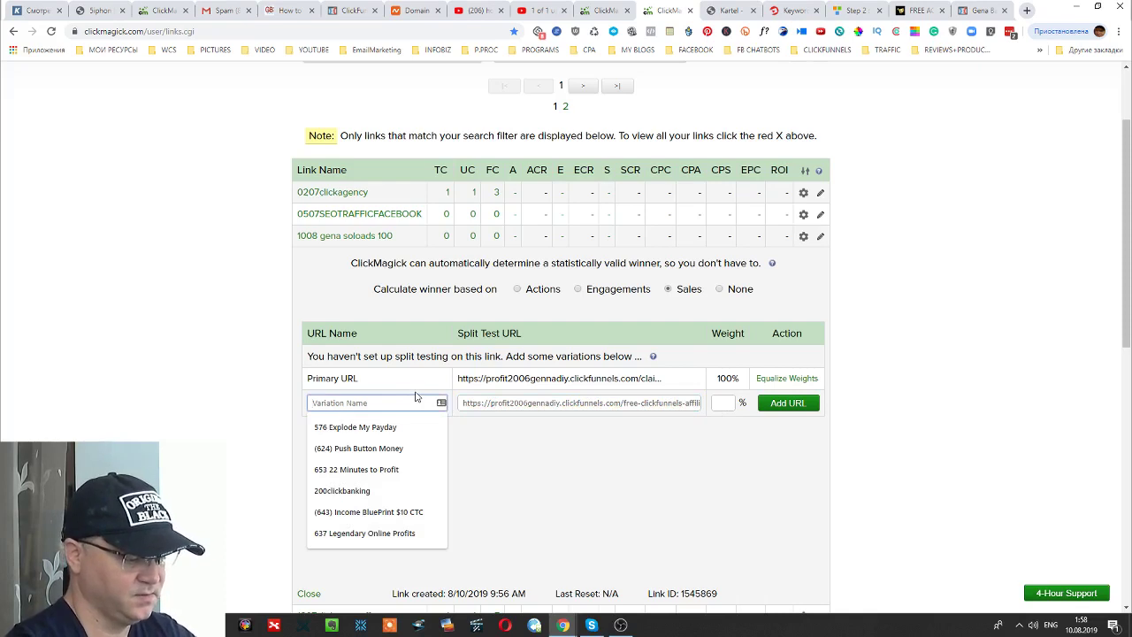
pyautogui.write('html funnel')
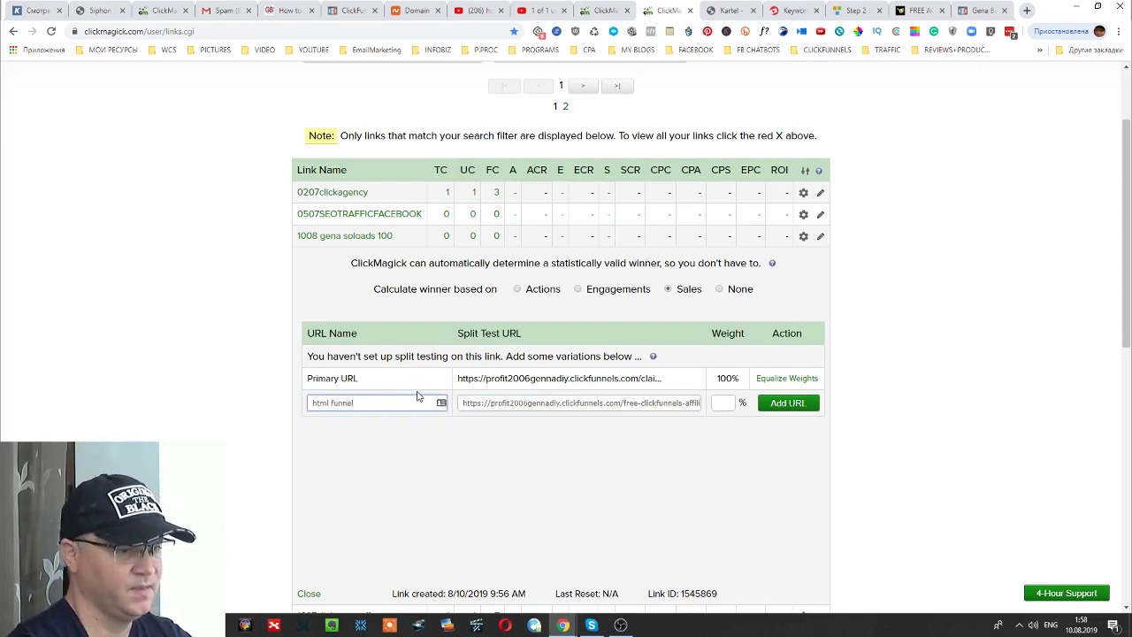
pyautogui.click(720, 402)
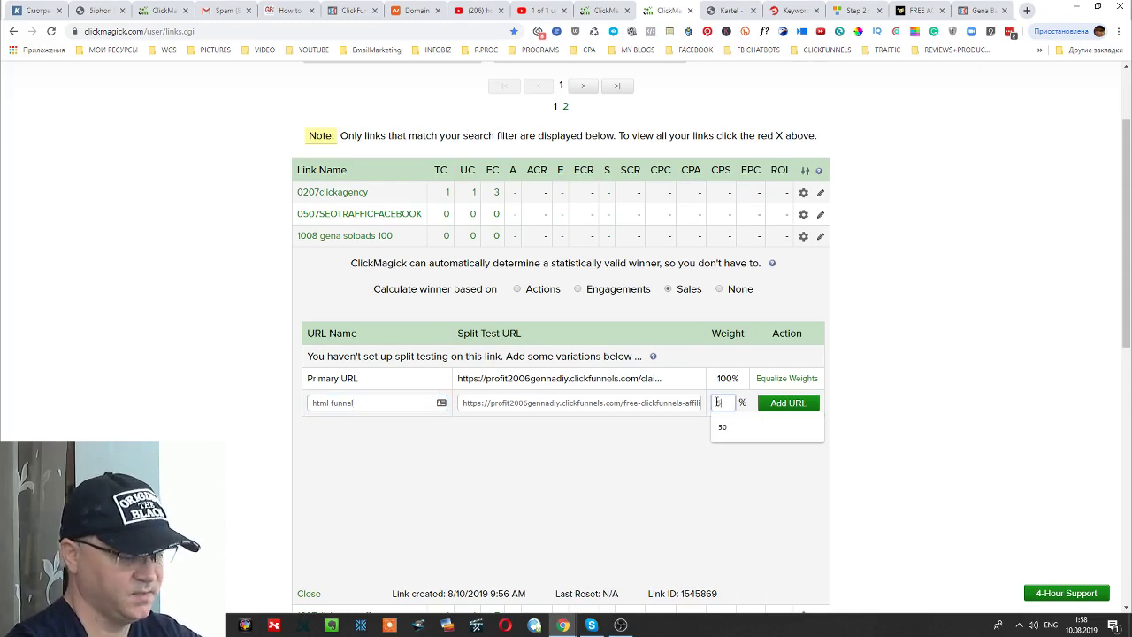
pyautogui.click(722, 427)
pyautogui.click(787, 402)
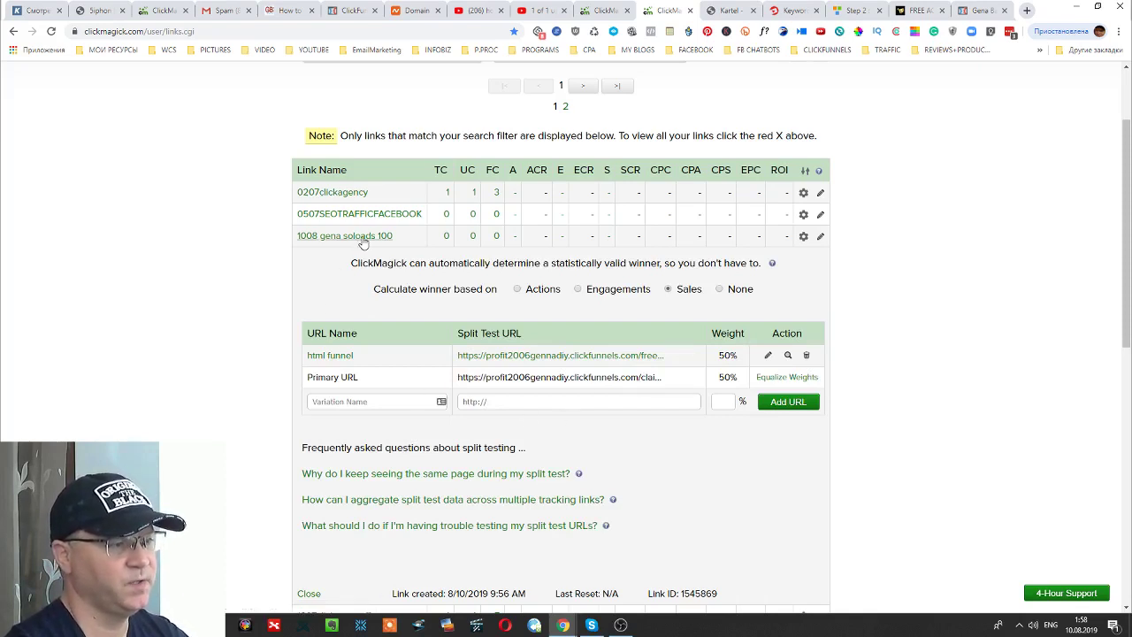
# Return to the Ferrari free-access opt-in page in the FREE ACCESS tab.
pyautogui.moveTo(363, 244)
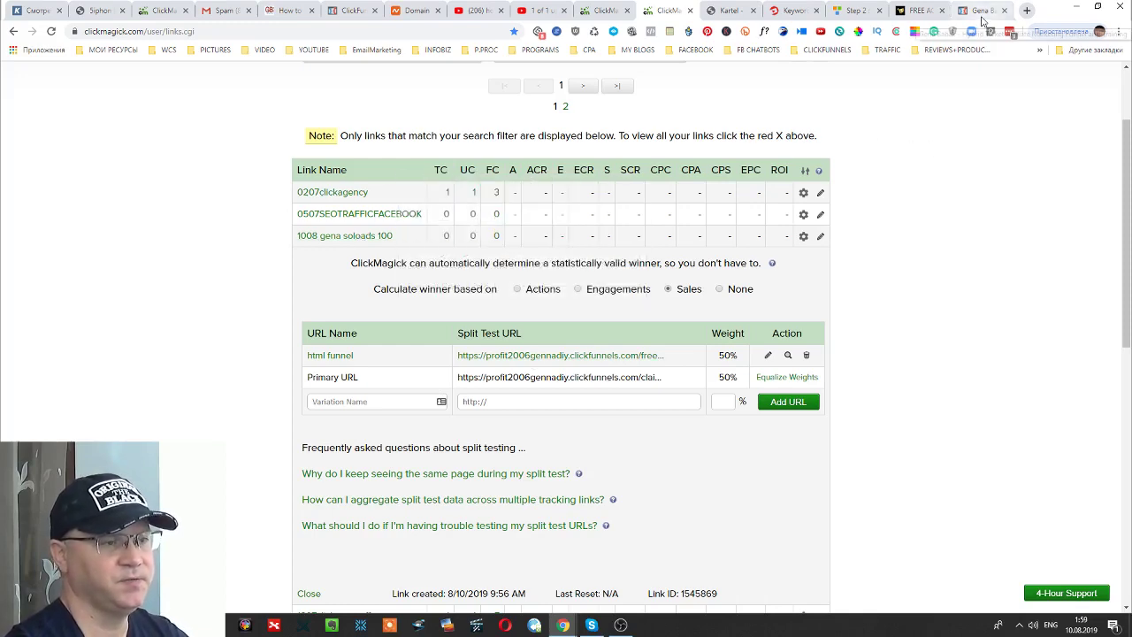
pyautogui.scroll(2, 1002, 354)
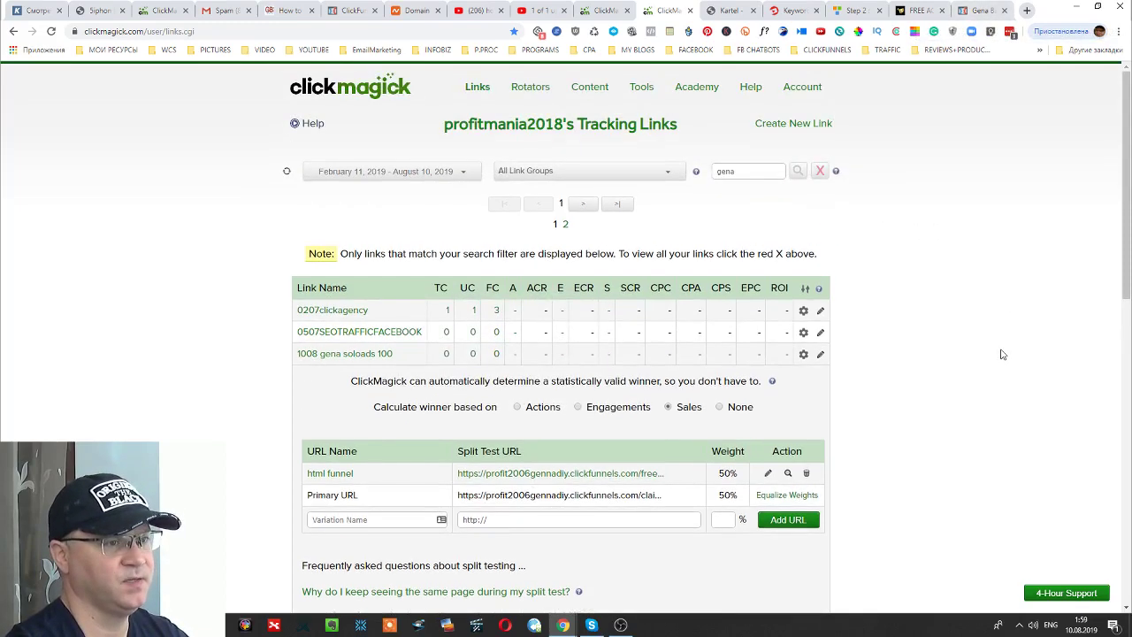
pyautogui.click(926, 11)
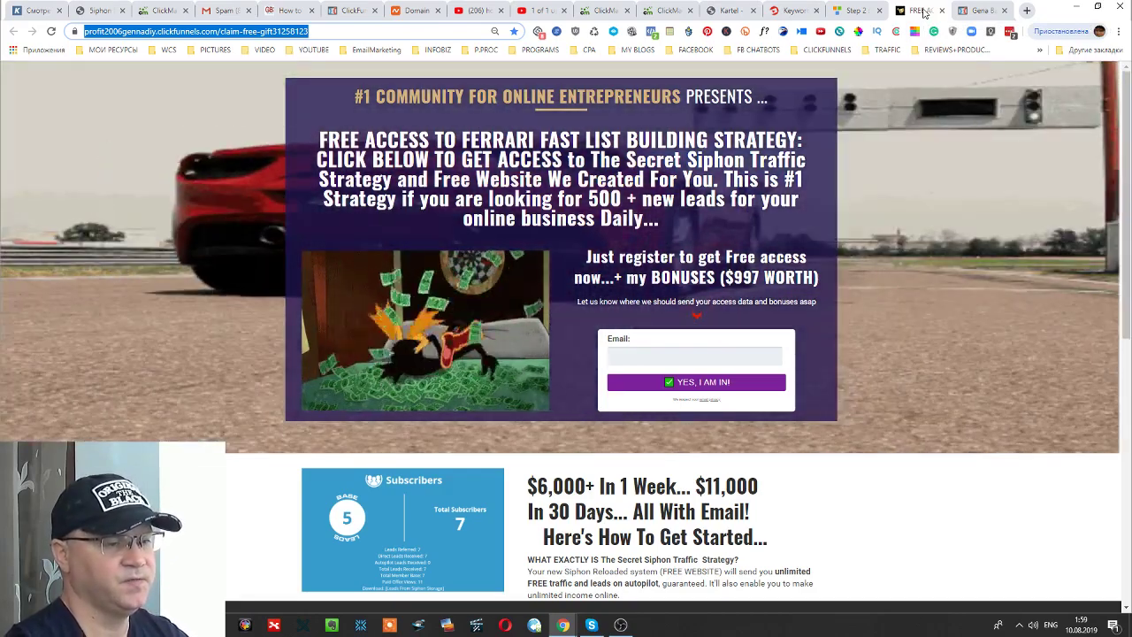
pyautogui.moveTo(1124, 115)
pyautogui.mouseDown()
pyautogui.moveTo(1123, 337)
pyautogui.moveTo(1123, 115)
pyautogui.mouseUp()
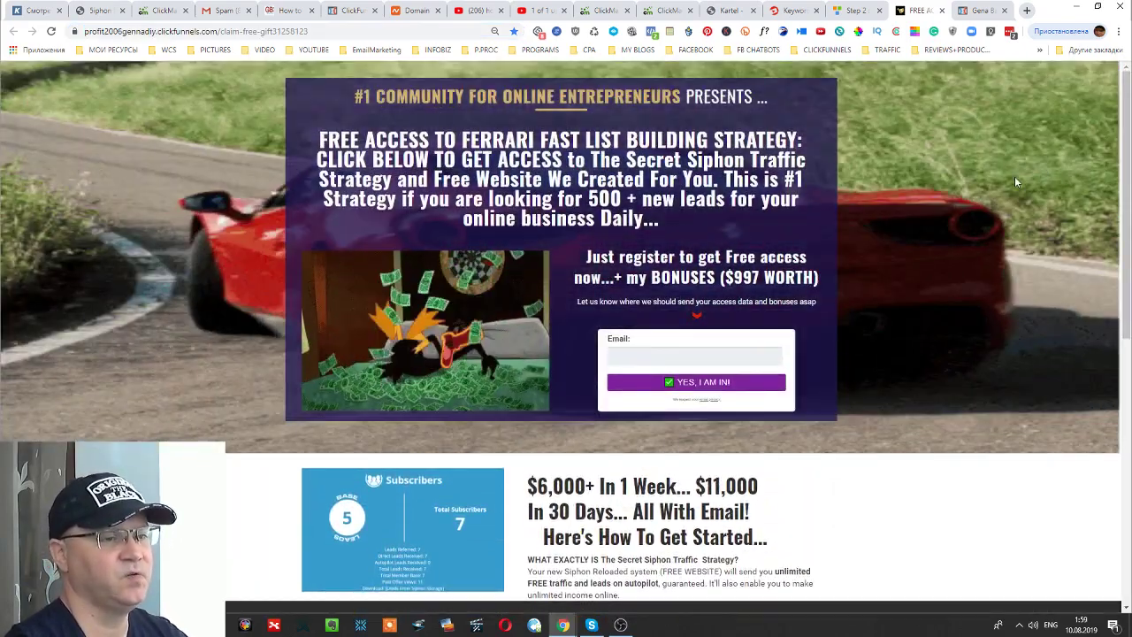